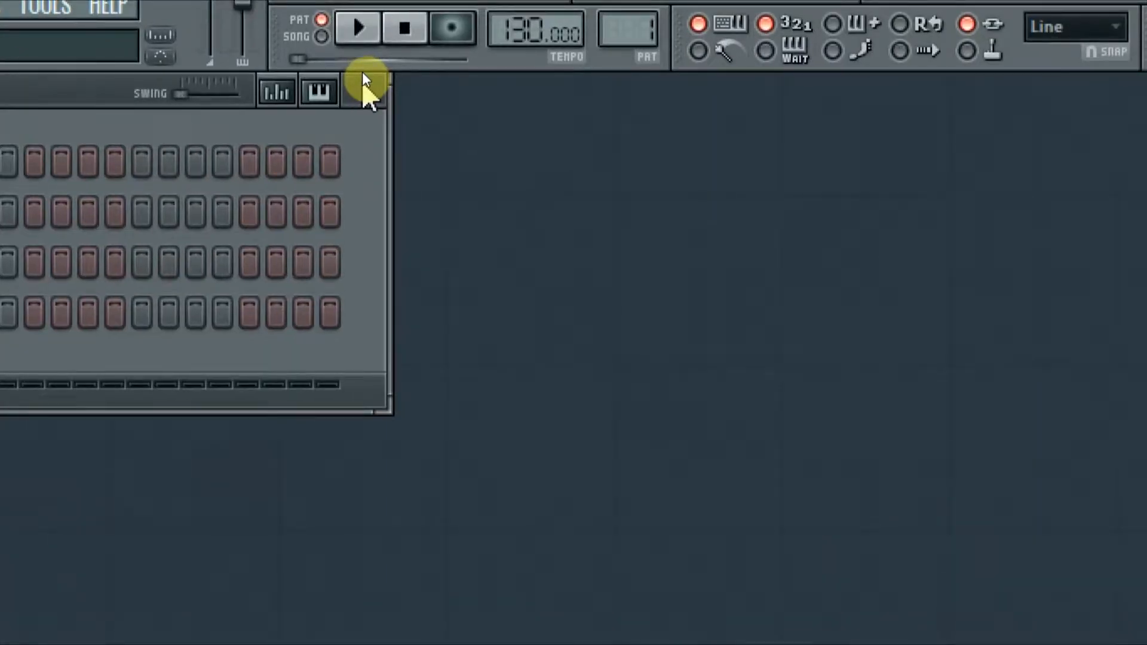
Fill the Kick channel every 4 steps in Pattern 1 and play the pattern briefly
drag(363, 73, 654, 78)
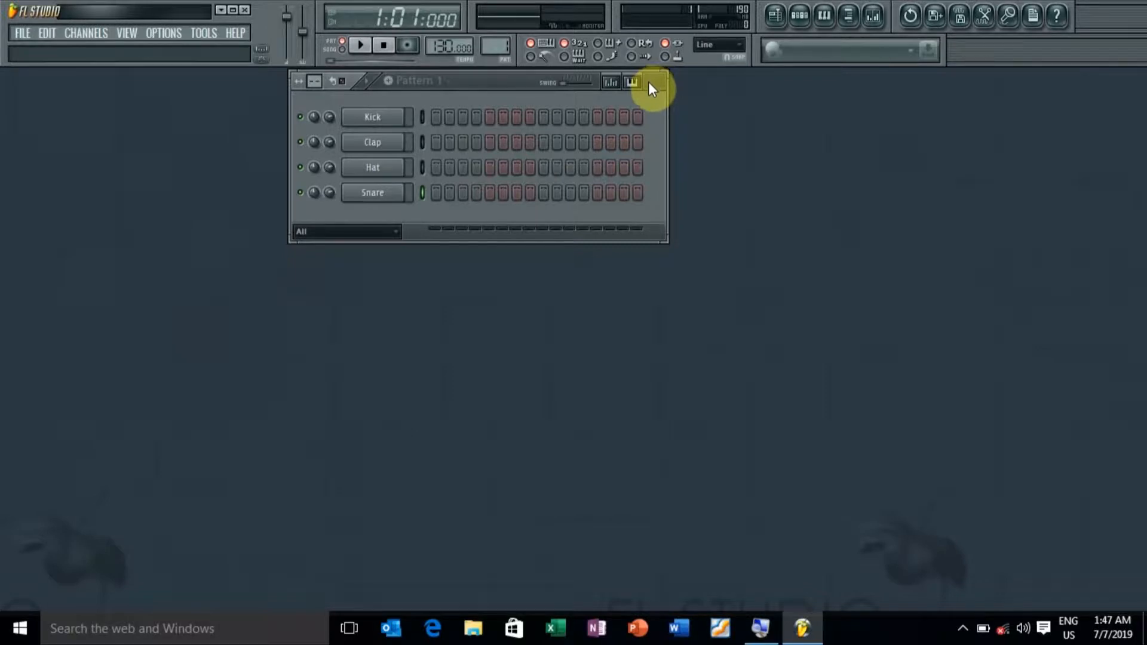
right_click(386, 119)
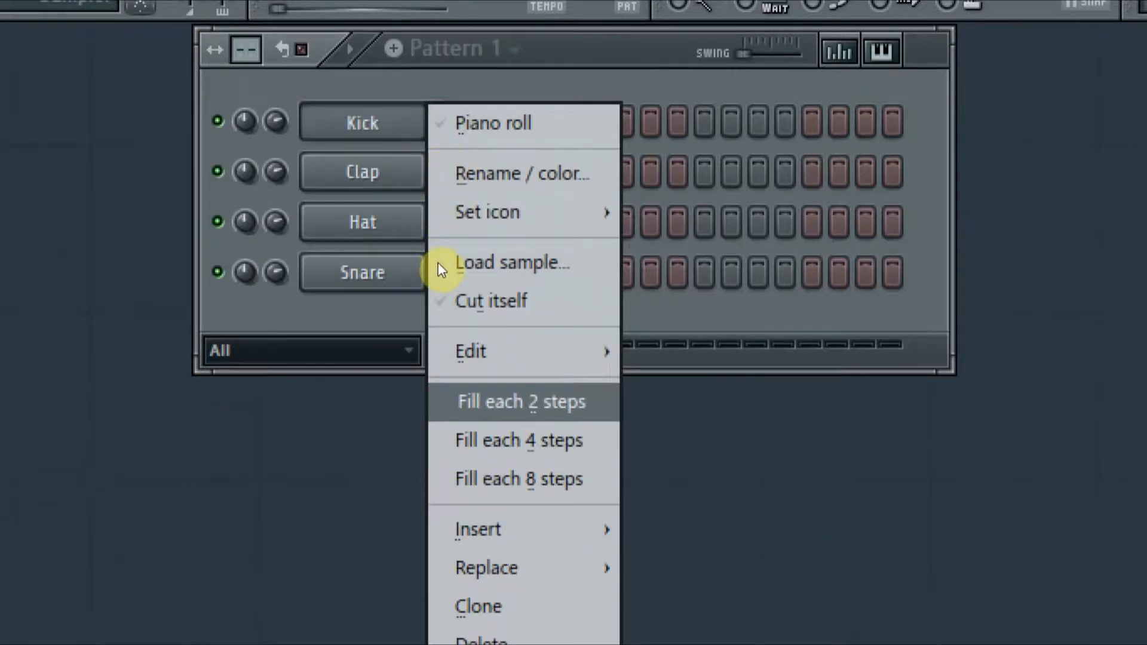
key(Down)
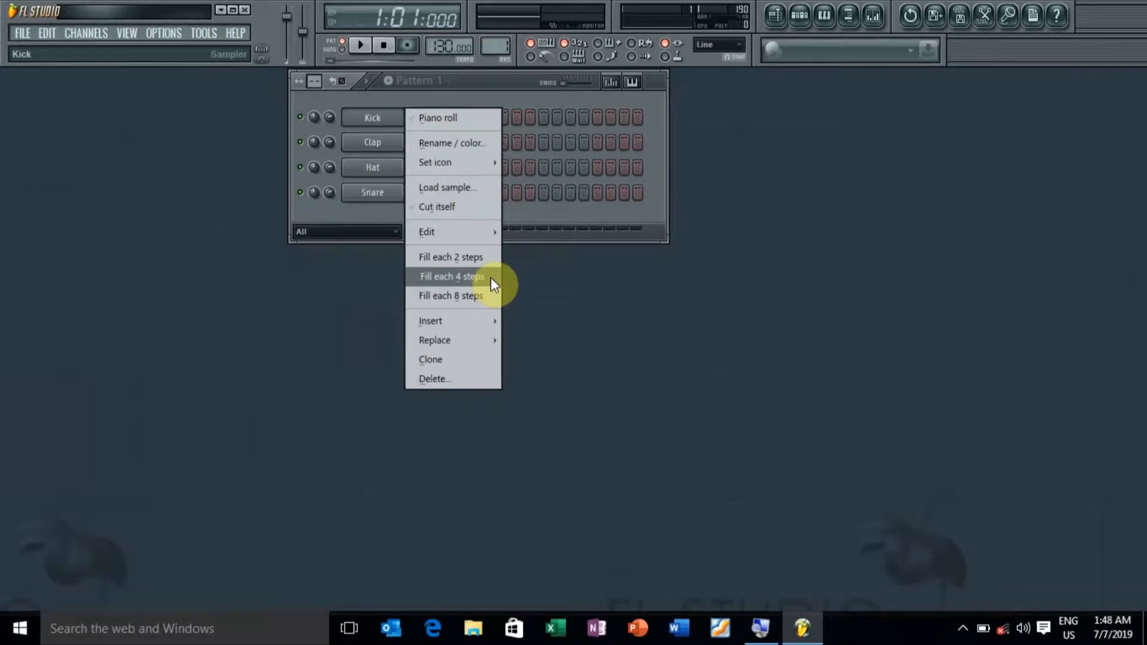
click(490, 277)
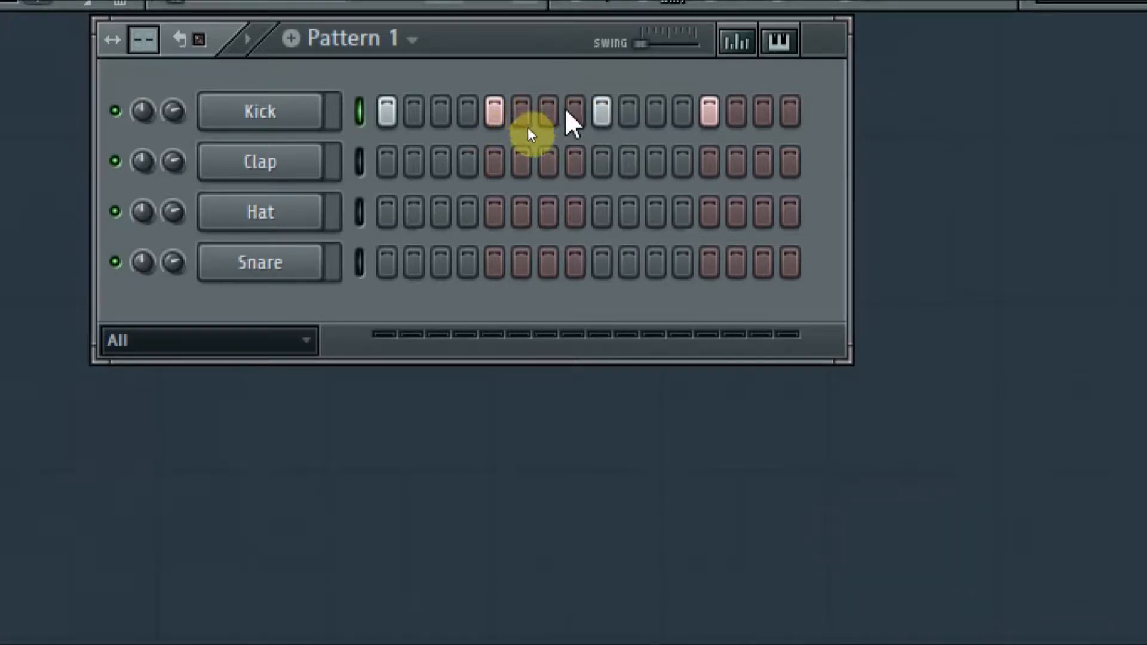
key(space)
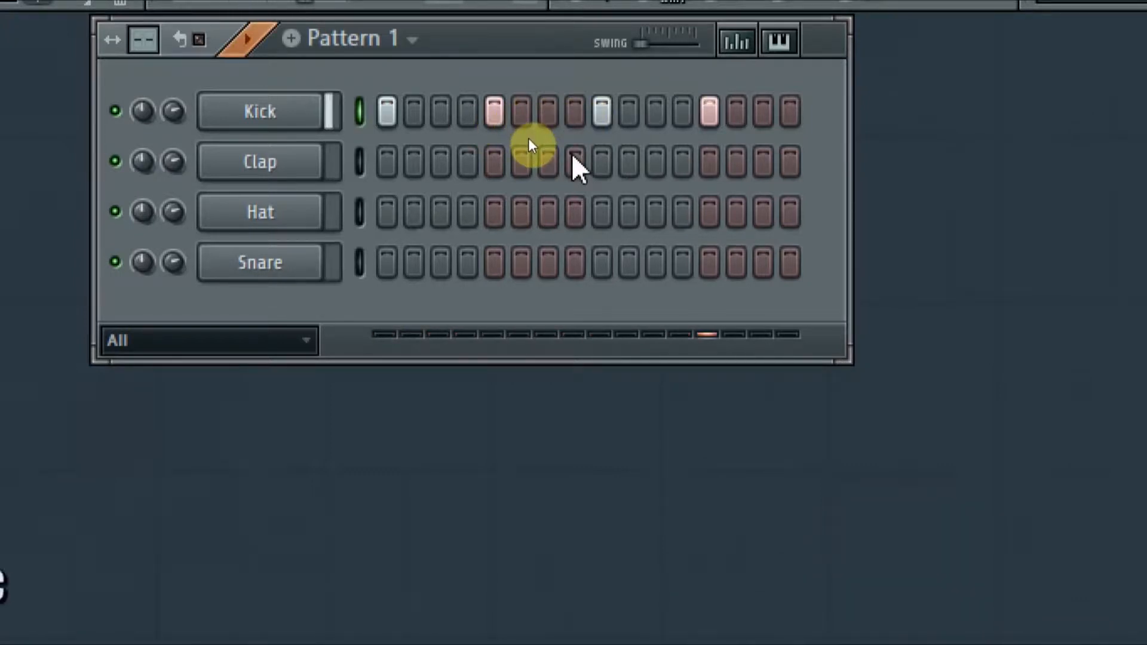
key(space)
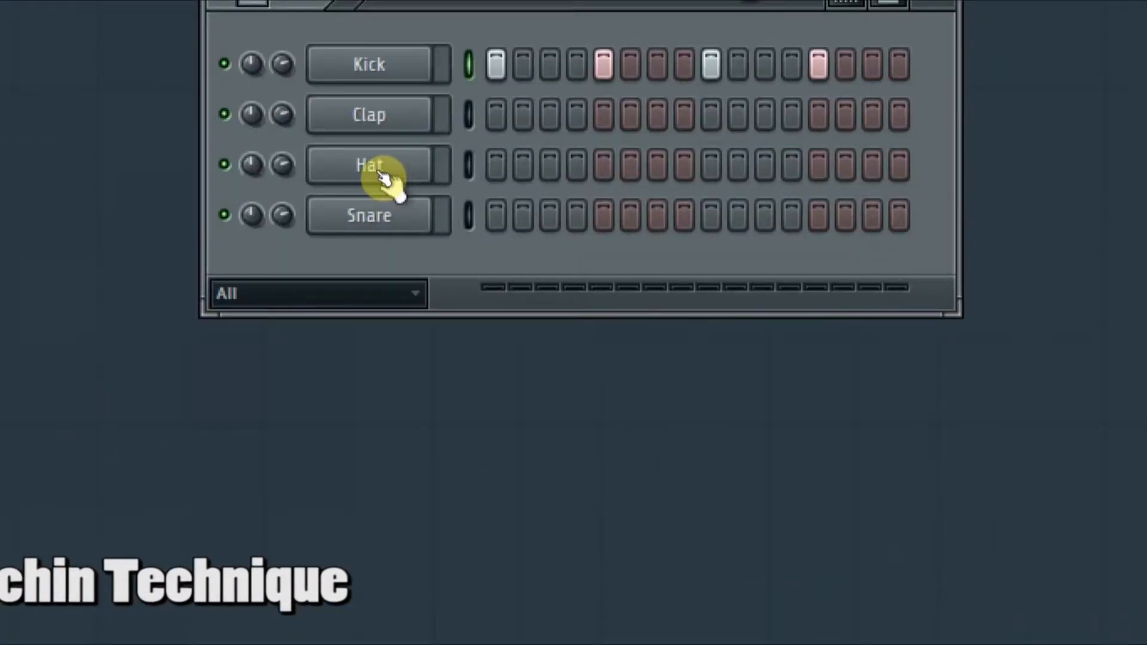
Fill the Hat channel every 2 steps and play the pattern briefly
right_click(378, 173)
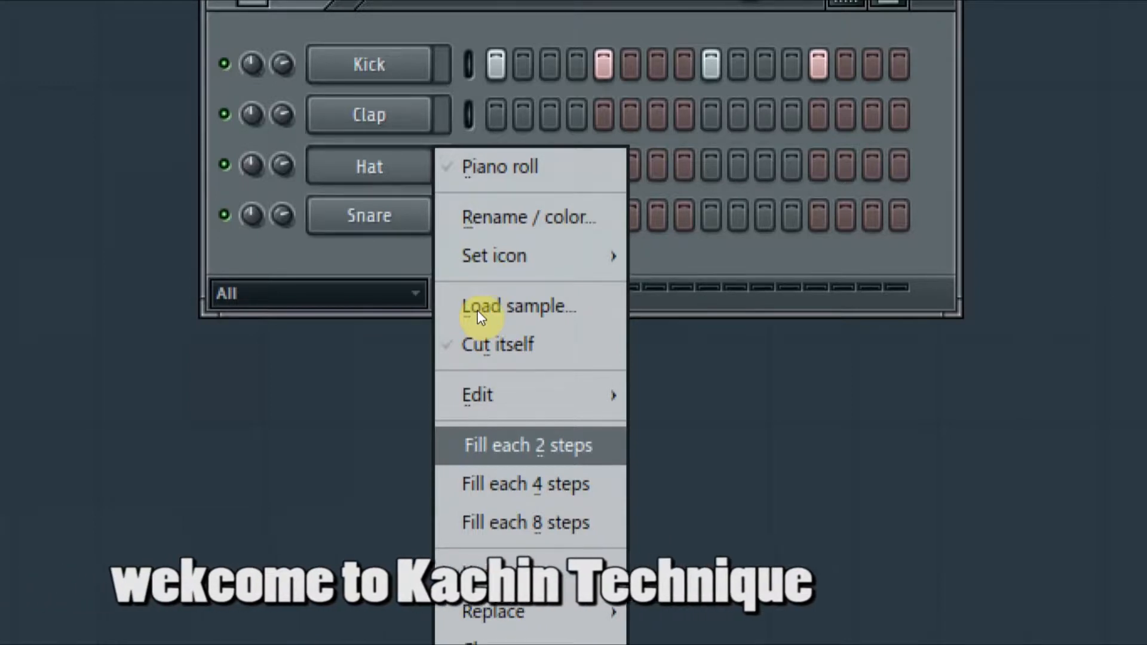
key(Return)
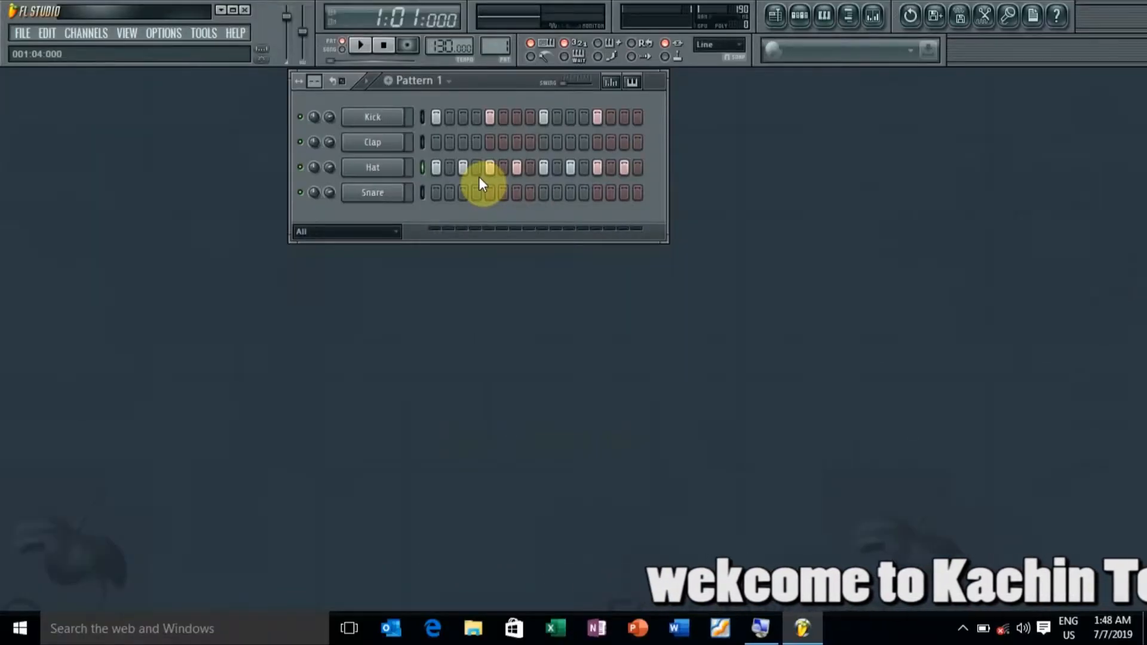
key(space)
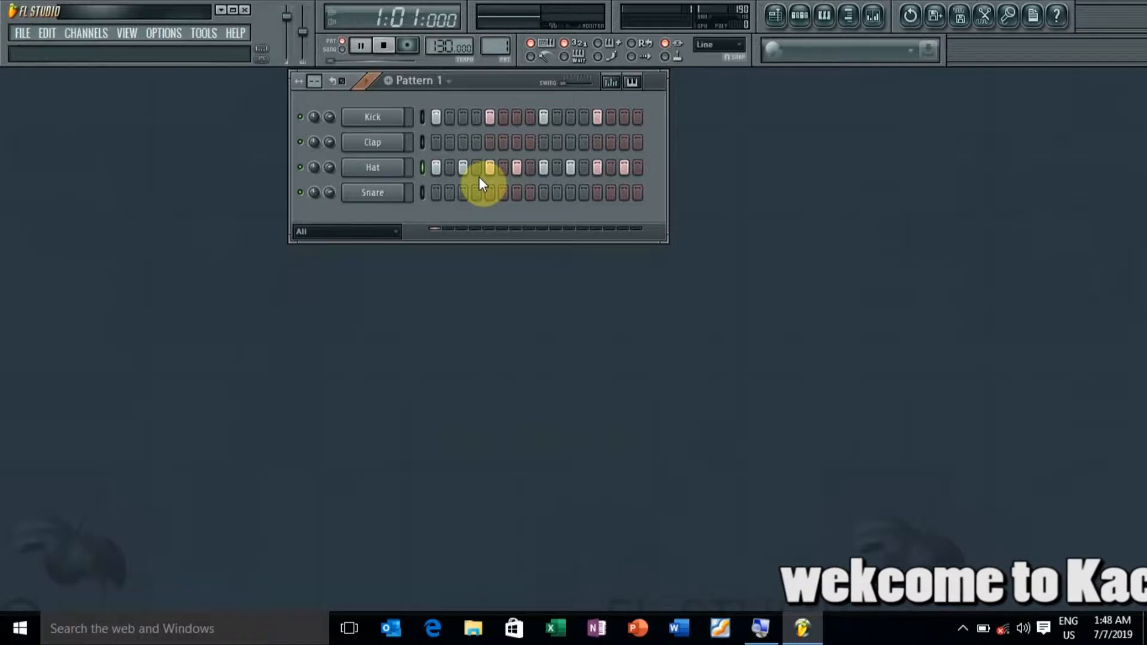
key(space)
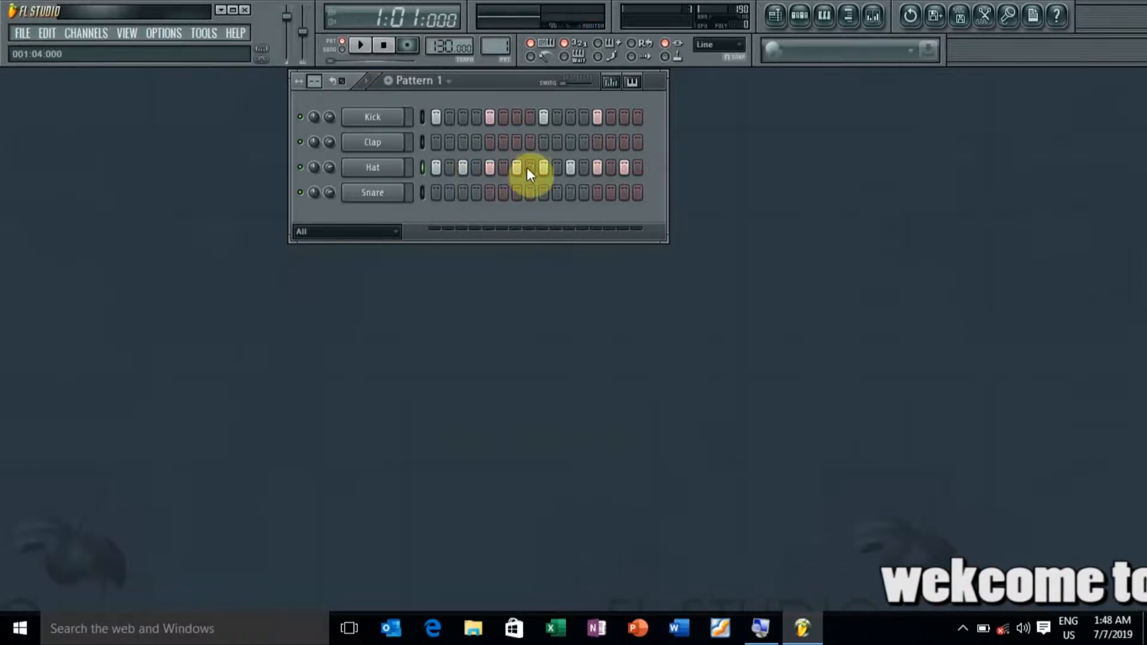
Fill the Snare channel every 8 steps
right_click(385, 194)
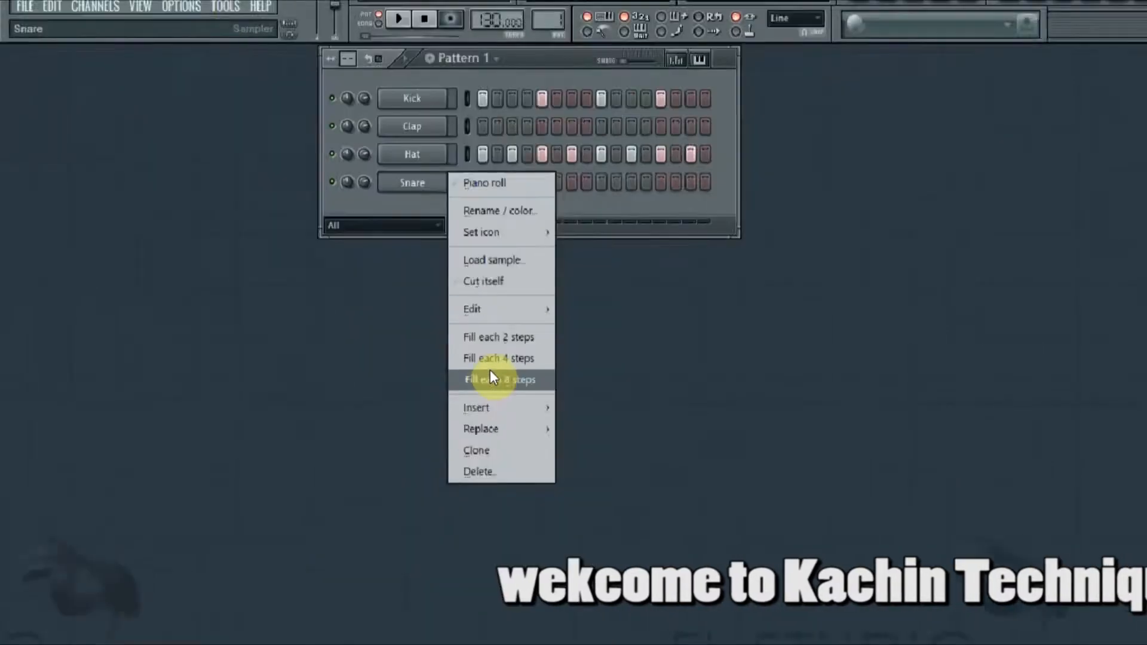
click(490, 371)
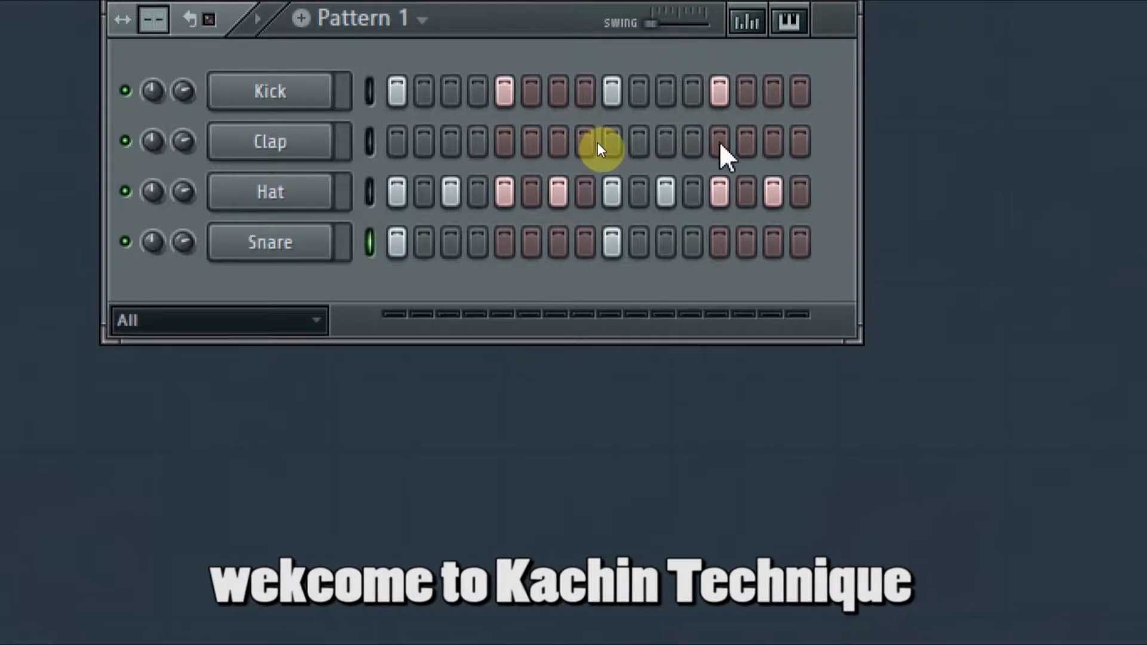
Set a single Clap hit on step 13 and a single Snare hit on step 15, and play the pattern
click(801, 142)
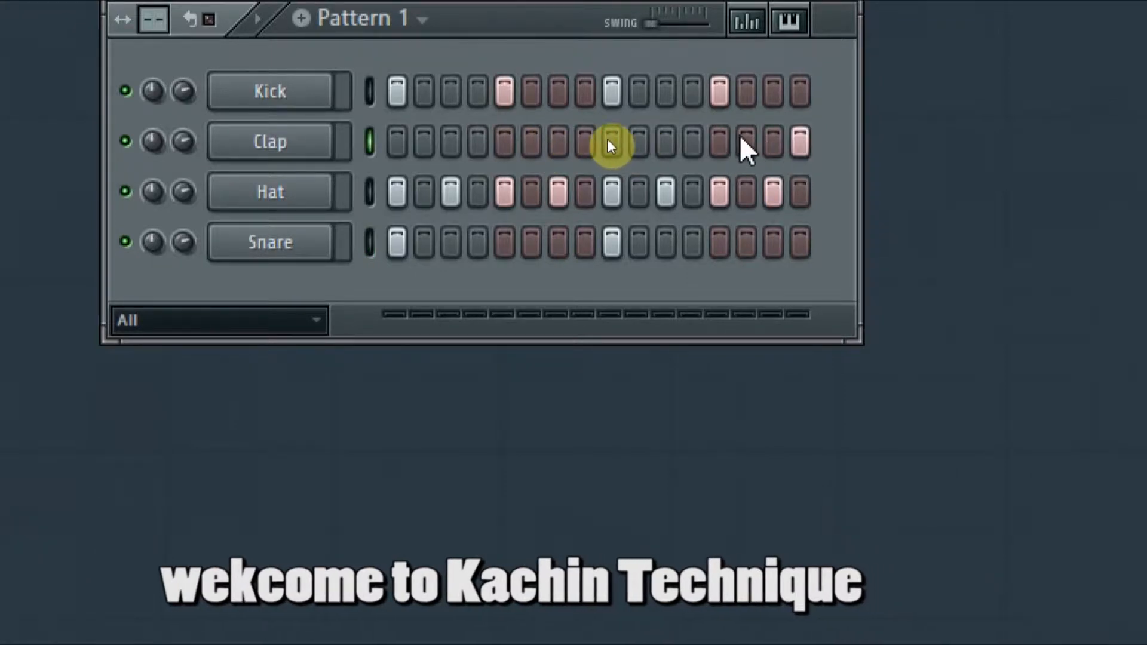
click(719, 142)
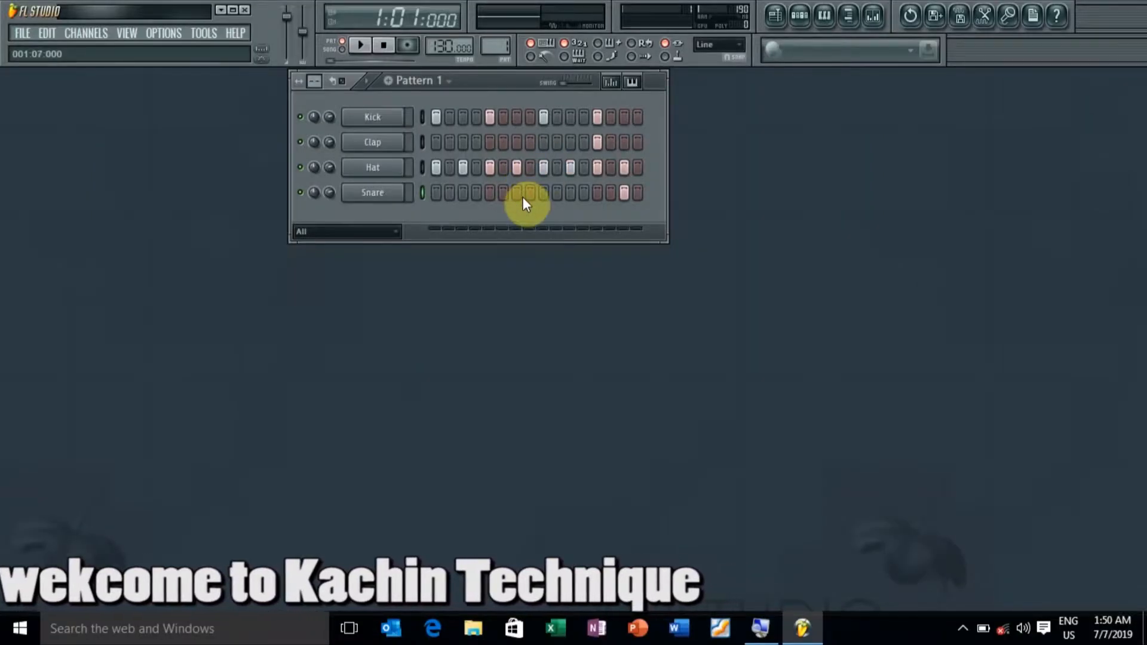
key(space)
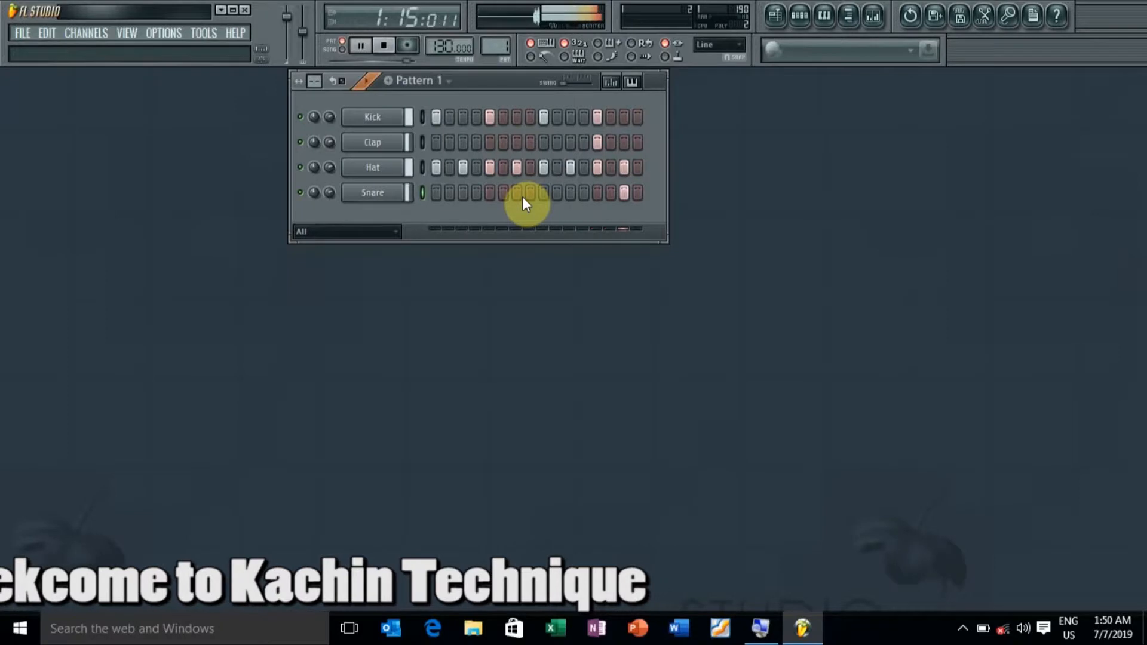
key(space)
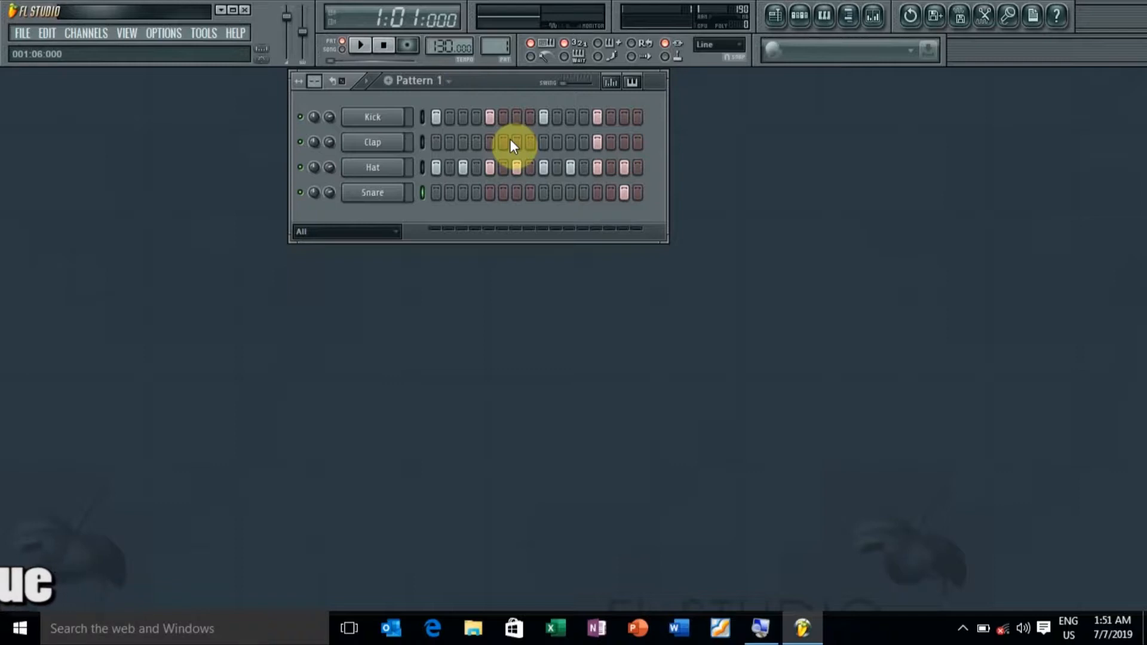
Hide and show the step sequencer window repeatedly, leaving it open
key(F6)
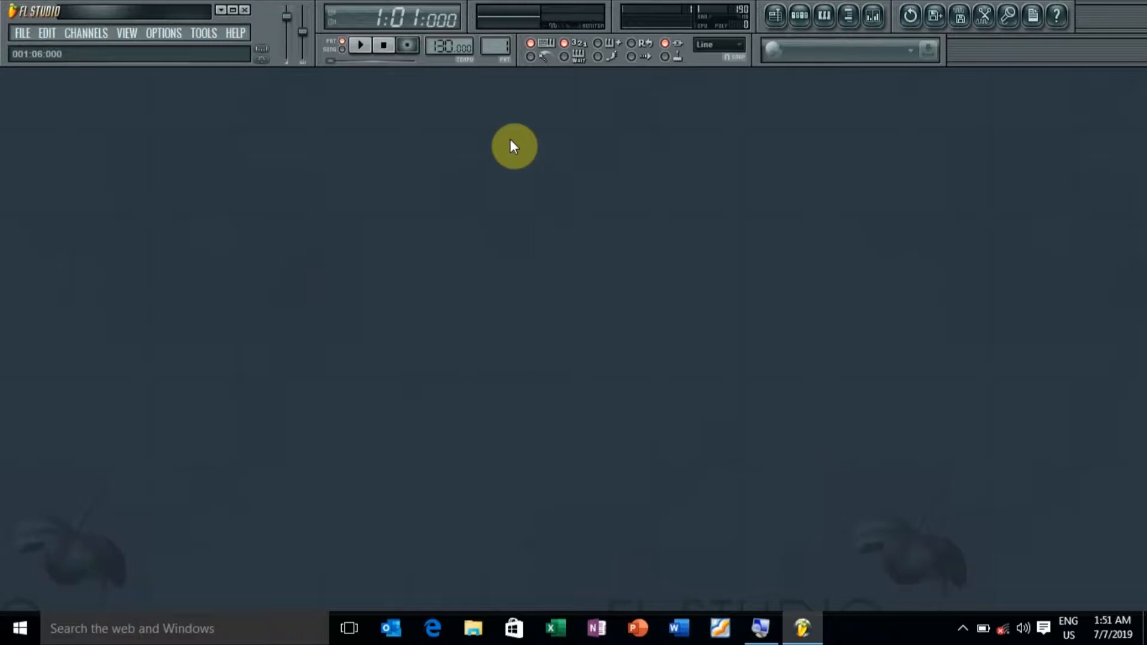
key(F6)
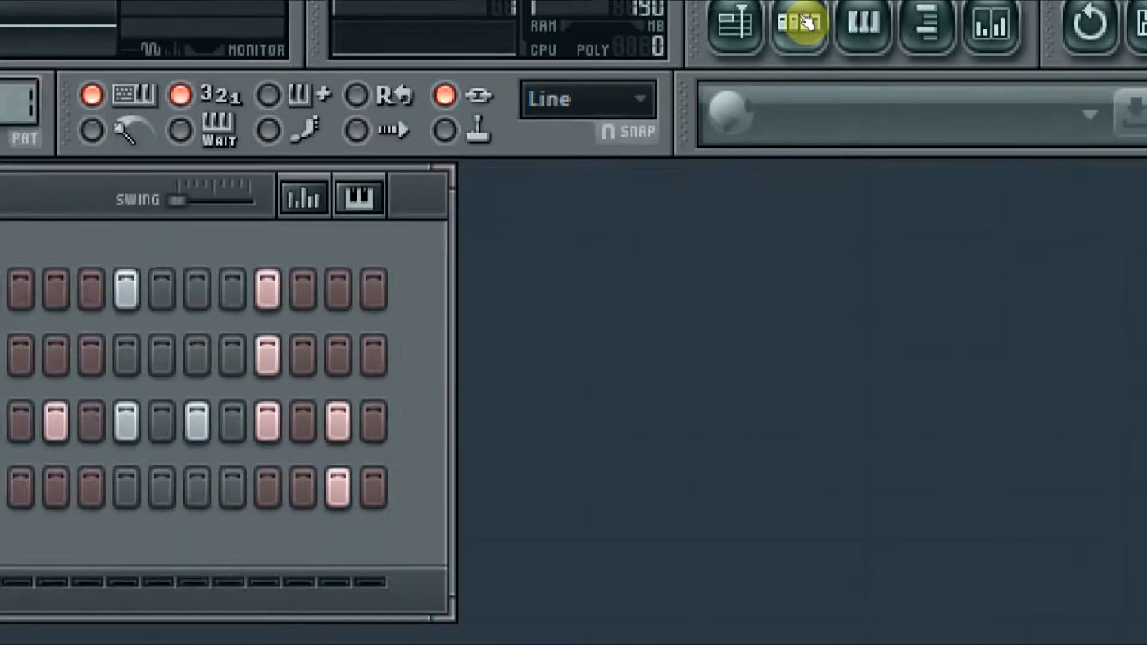
click(806, 22)
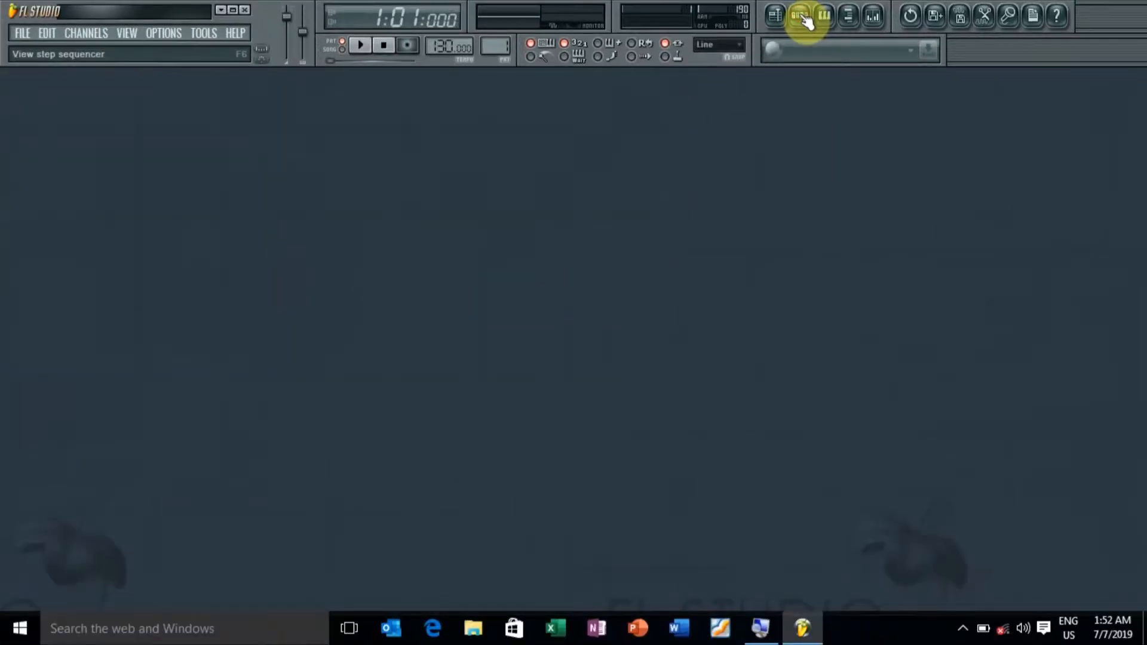
click(807, 22)
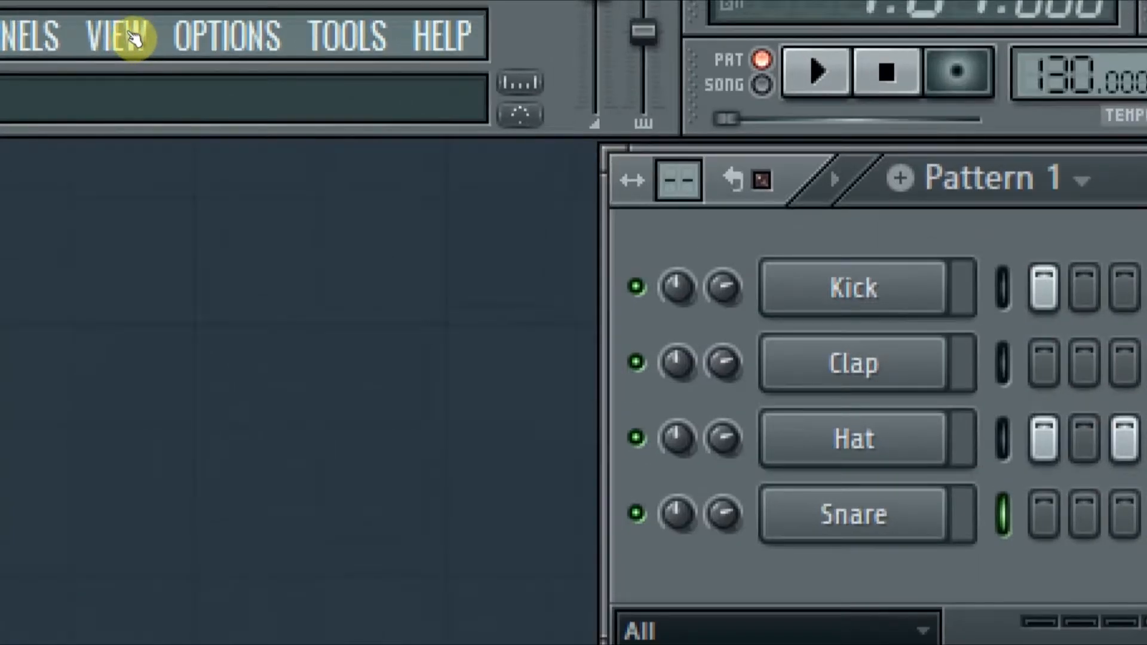
click(128, 36)
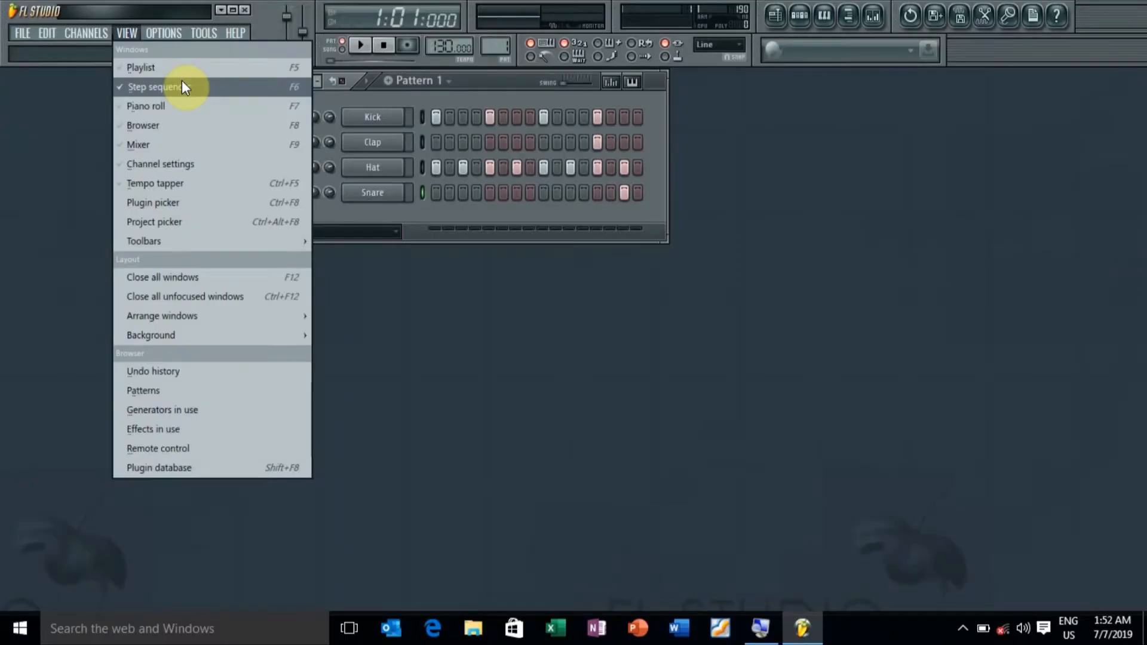
click(182, 86)
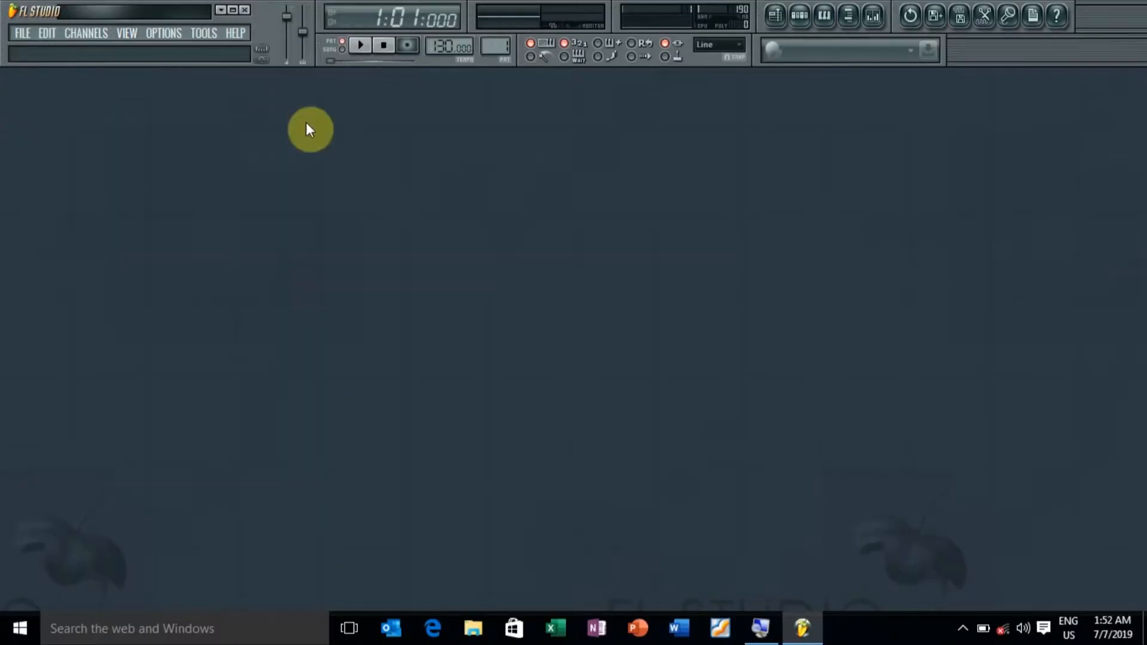
click(128, 33)
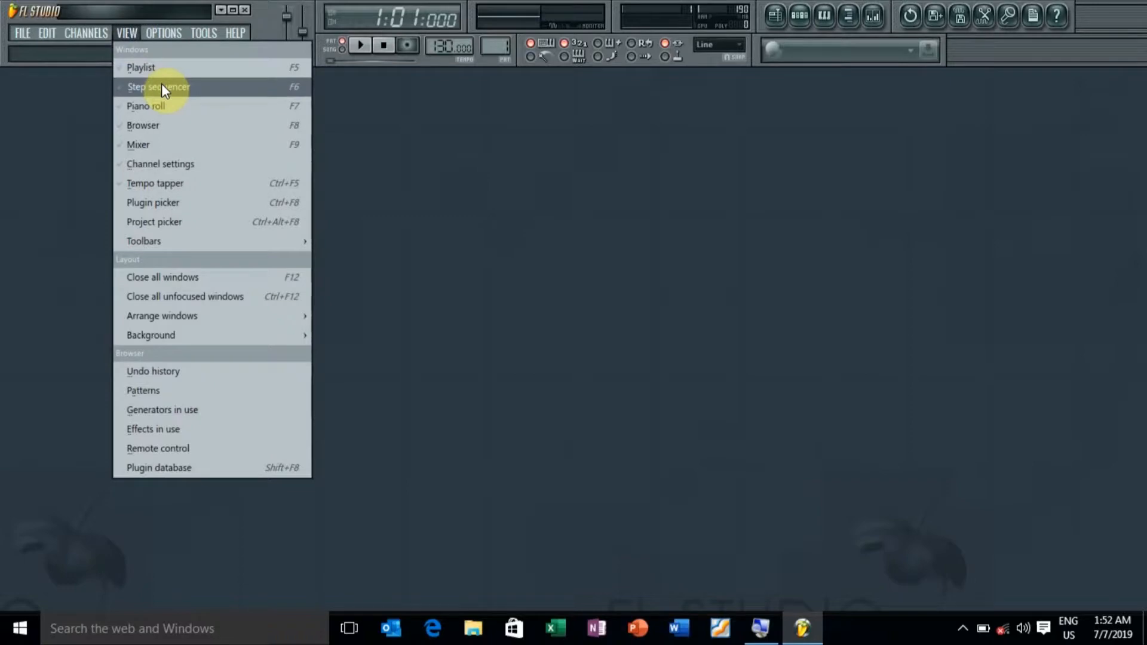
click(162, 84)
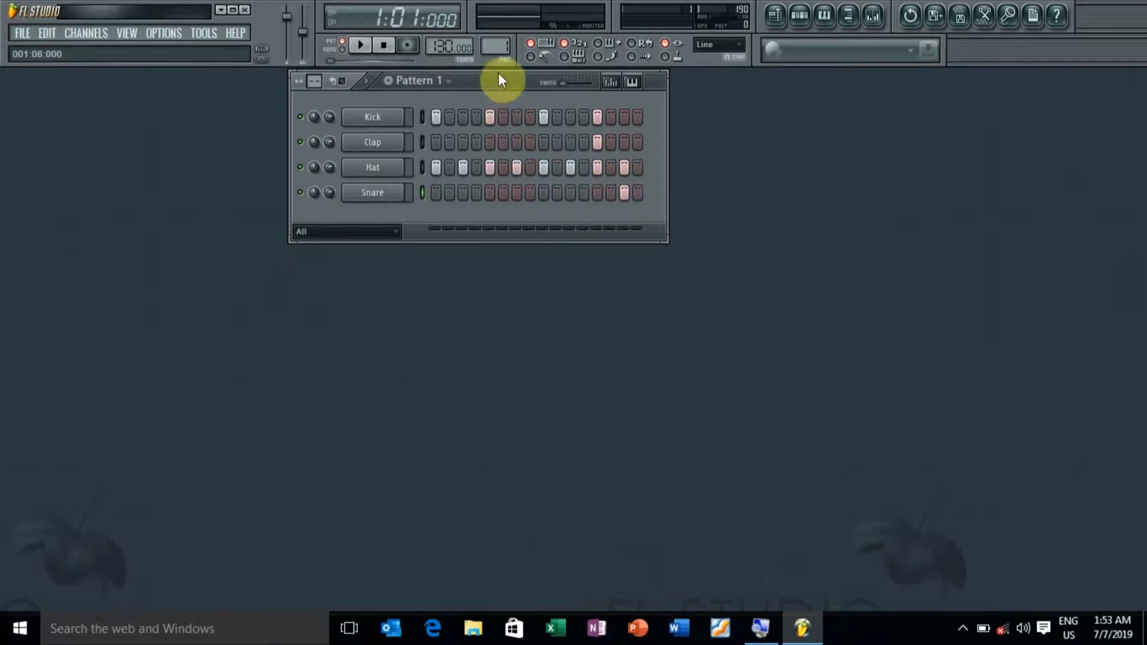
Move the step sequencer window lower in the workspace, and show and hide the playlist twice
drag(499, 73, 483, 139)
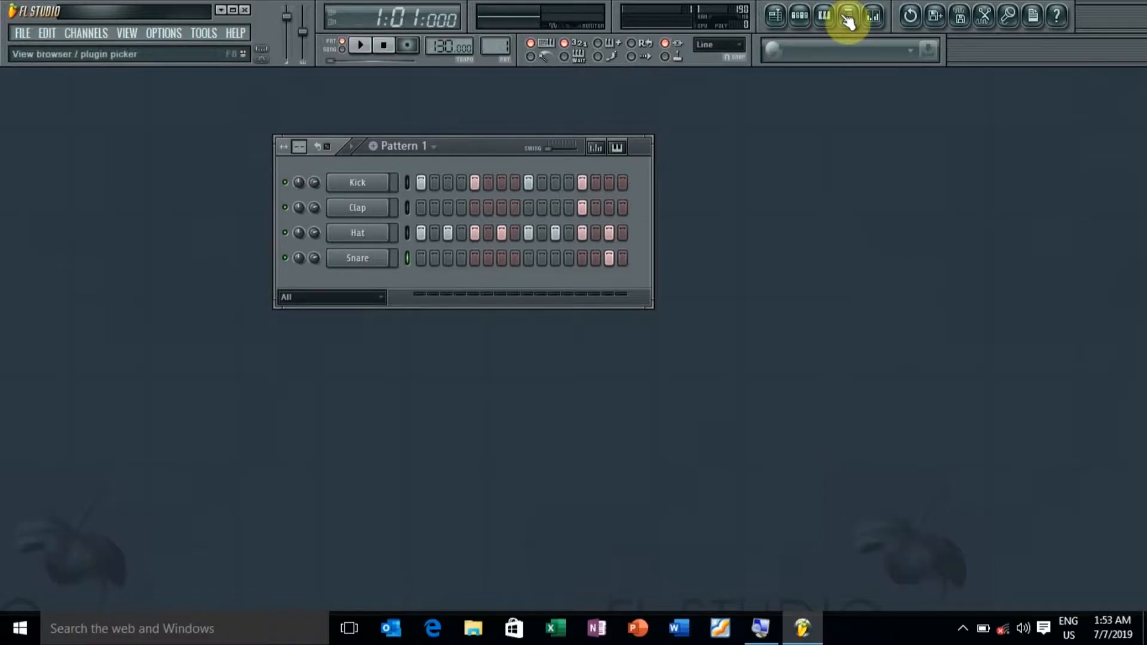
click(776, 18)
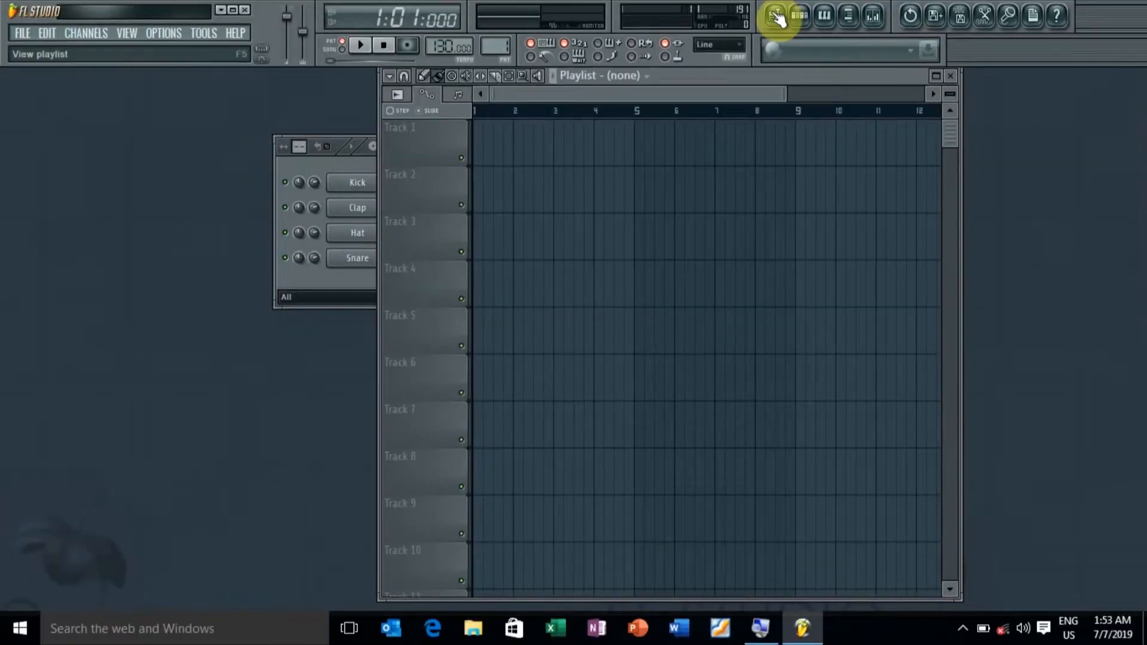
click(777, 18)
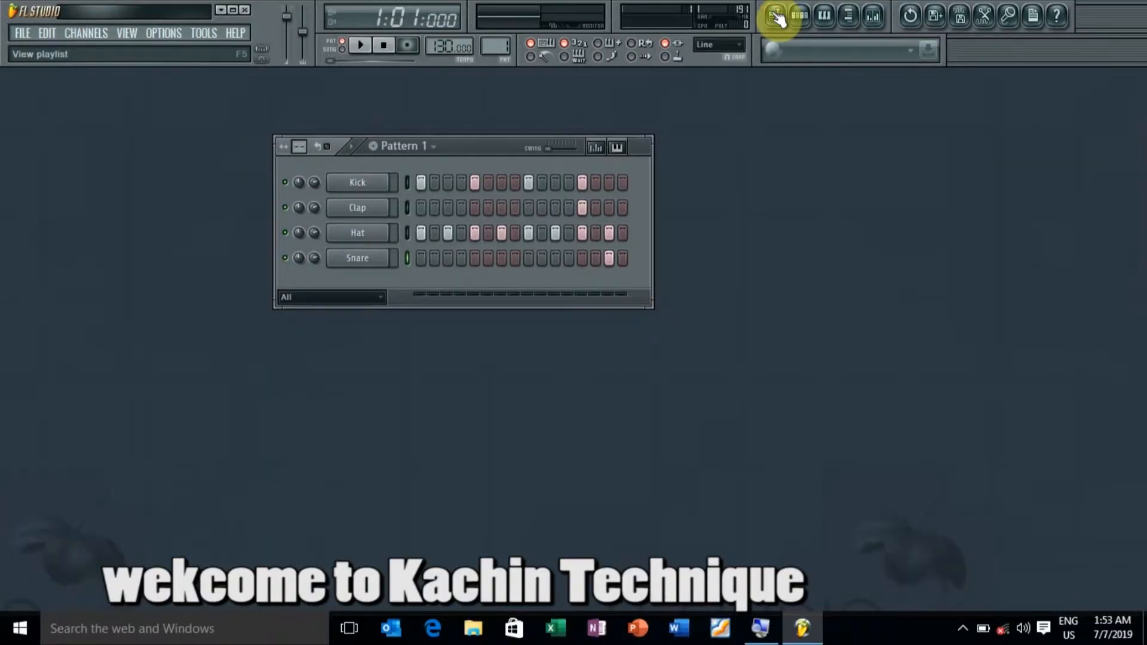
click(778, 18)
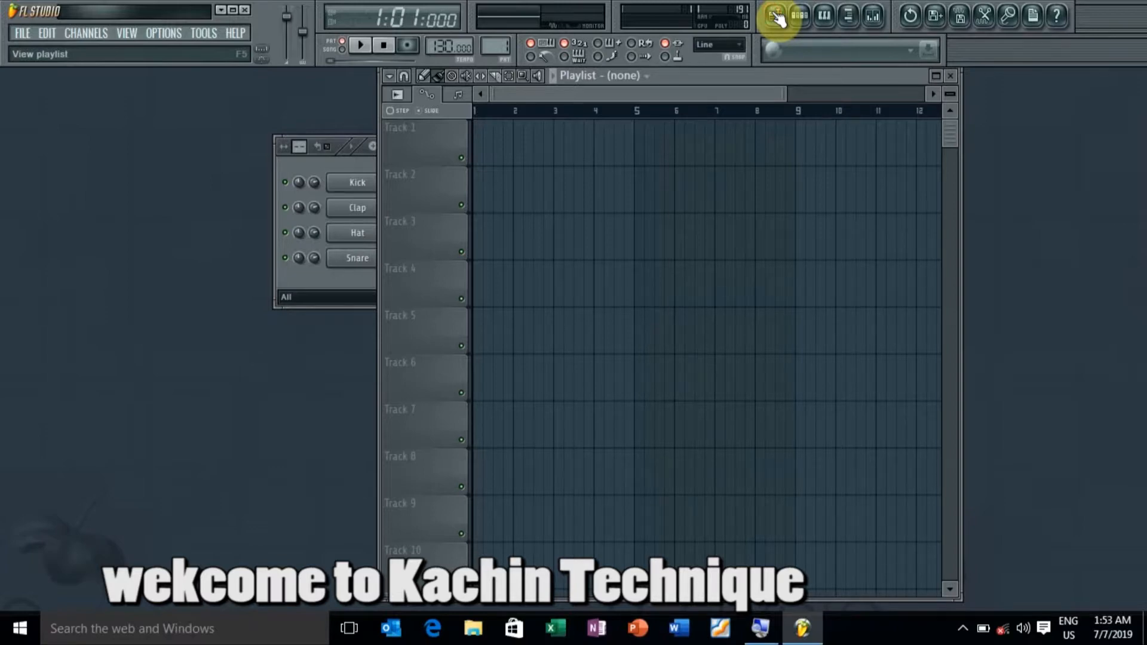
click(778, 18)
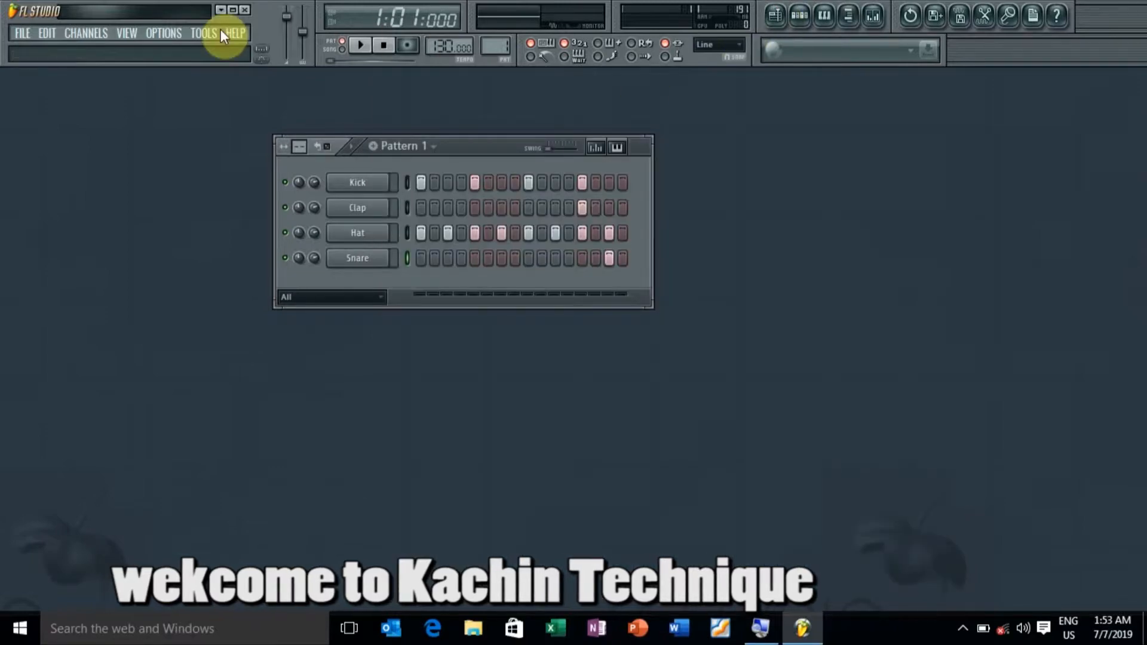
Show the playlist window and move the step sequencer in front of it, clear of most of the track grid
click(124, 34)
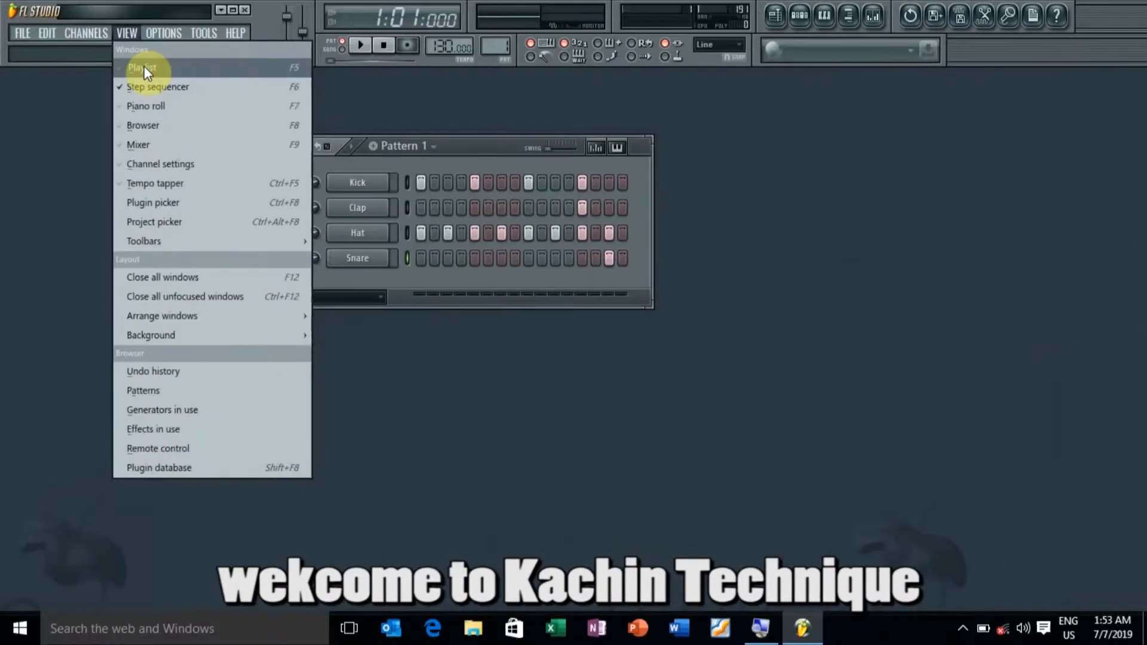
click(144, 66)
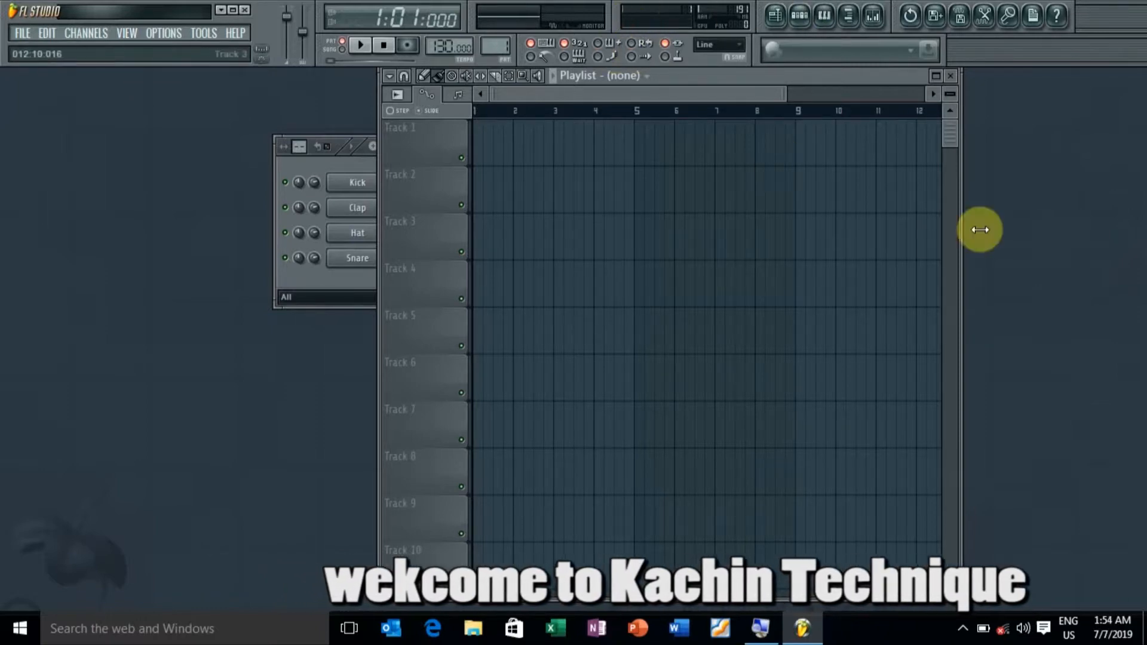
key(F5)
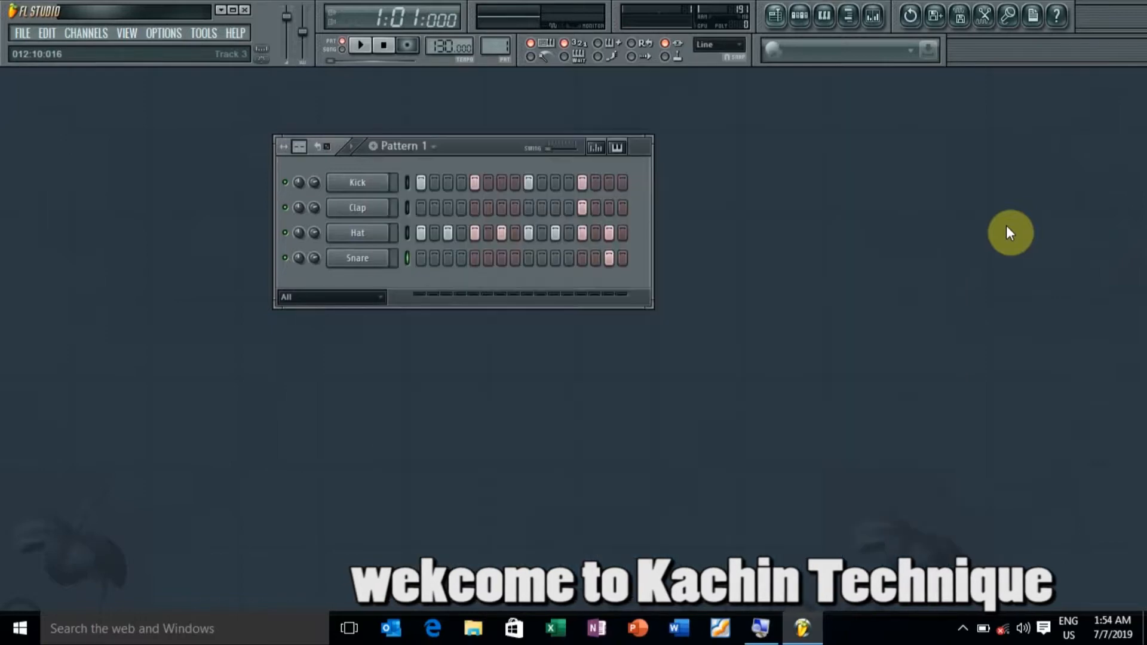
key(F5)
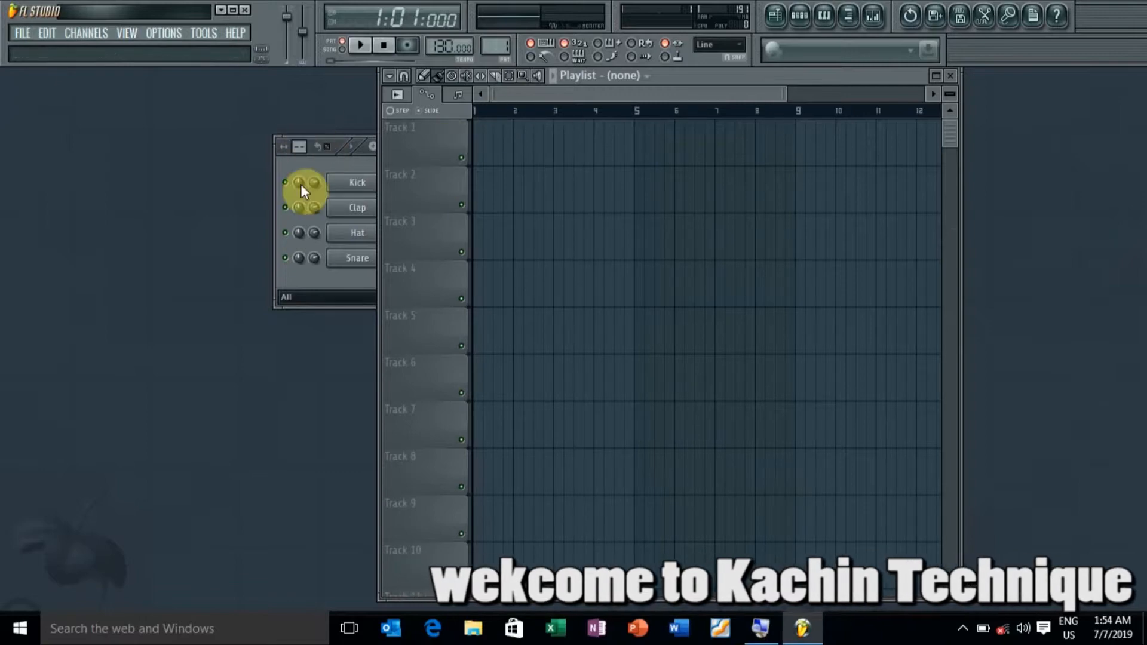
click(322, 280)
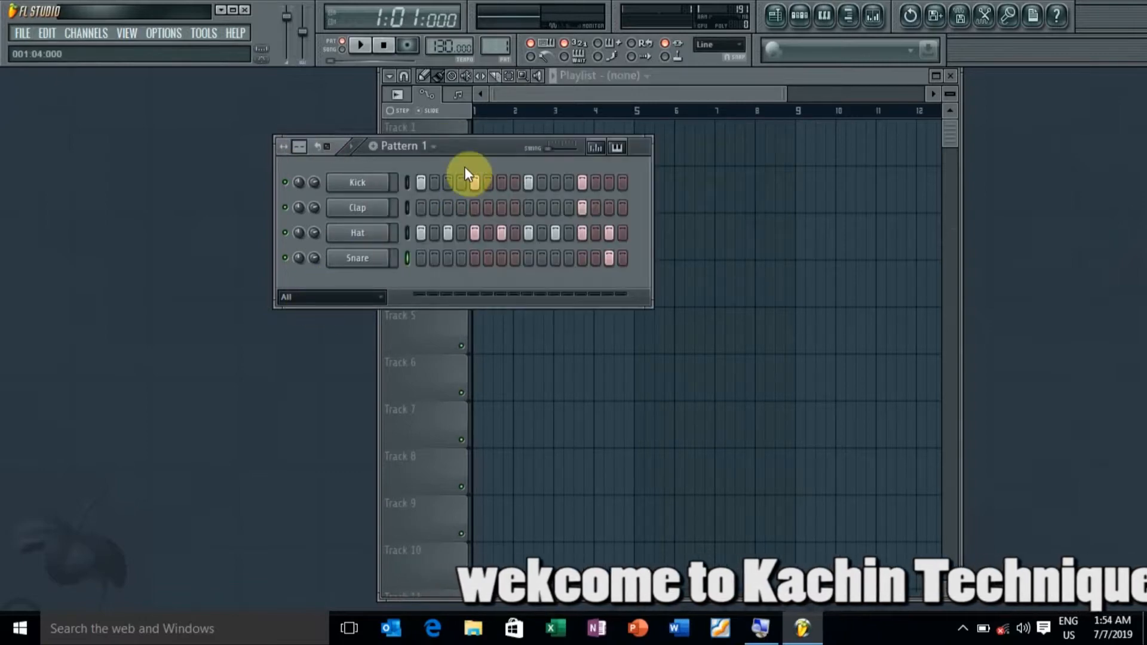
drag(490, 143, 277, 109)
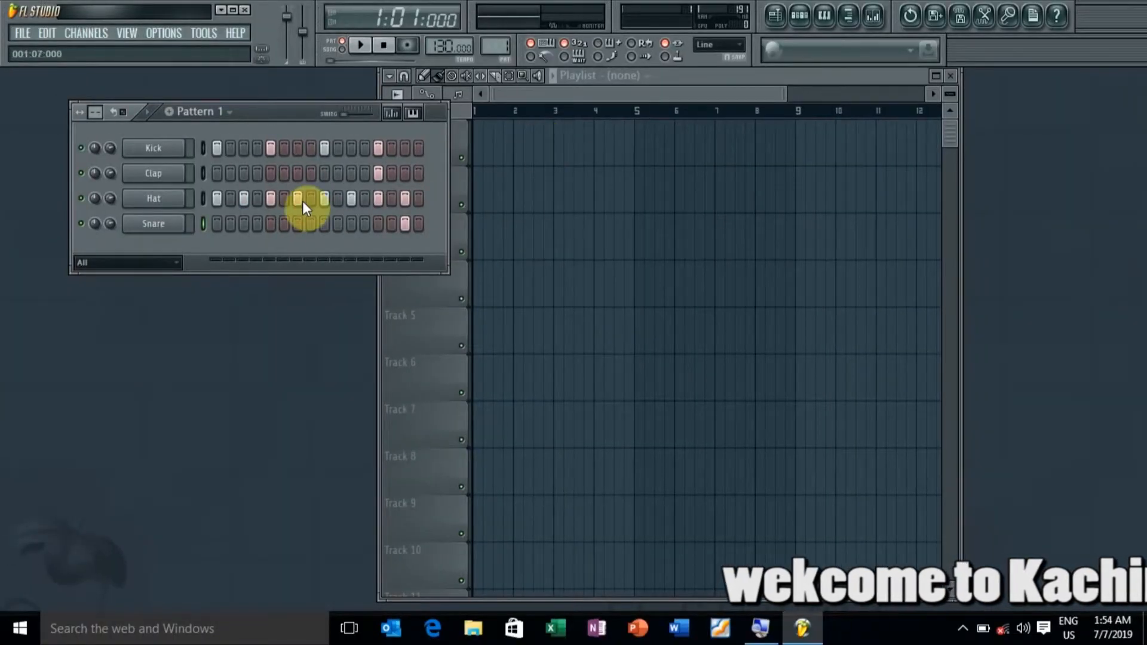
Choose Pattern 1 as the playlist clip source and place three clips end to end on Track 1, at bars 1, 2 and 3
drag(264, 109, 260, 149)
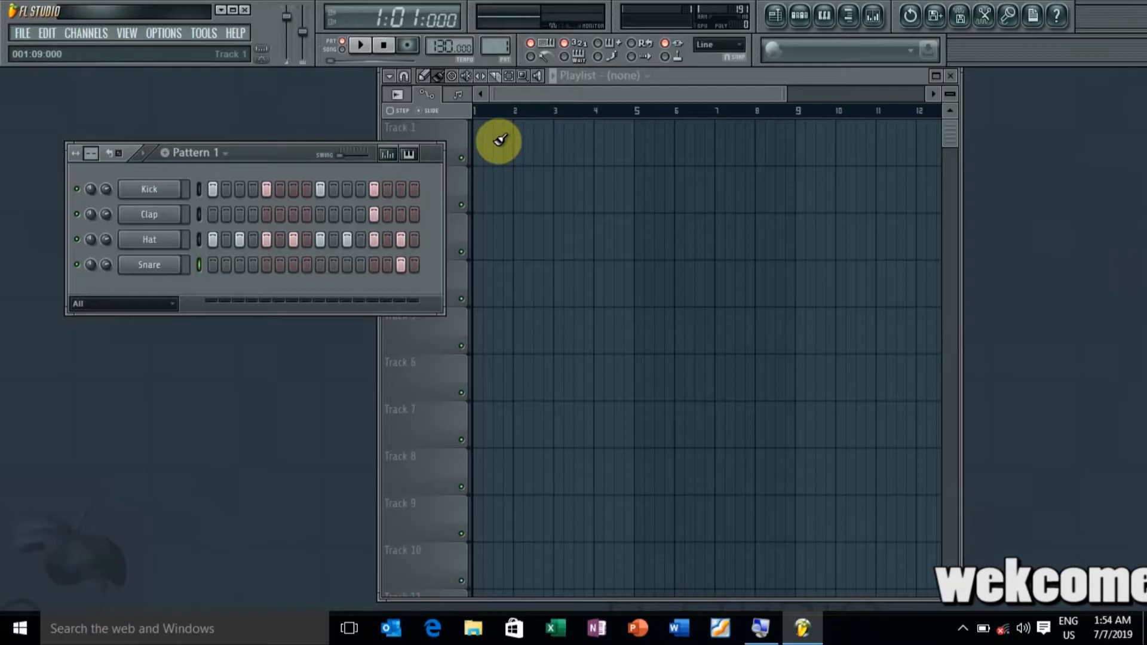
click(482, 139)
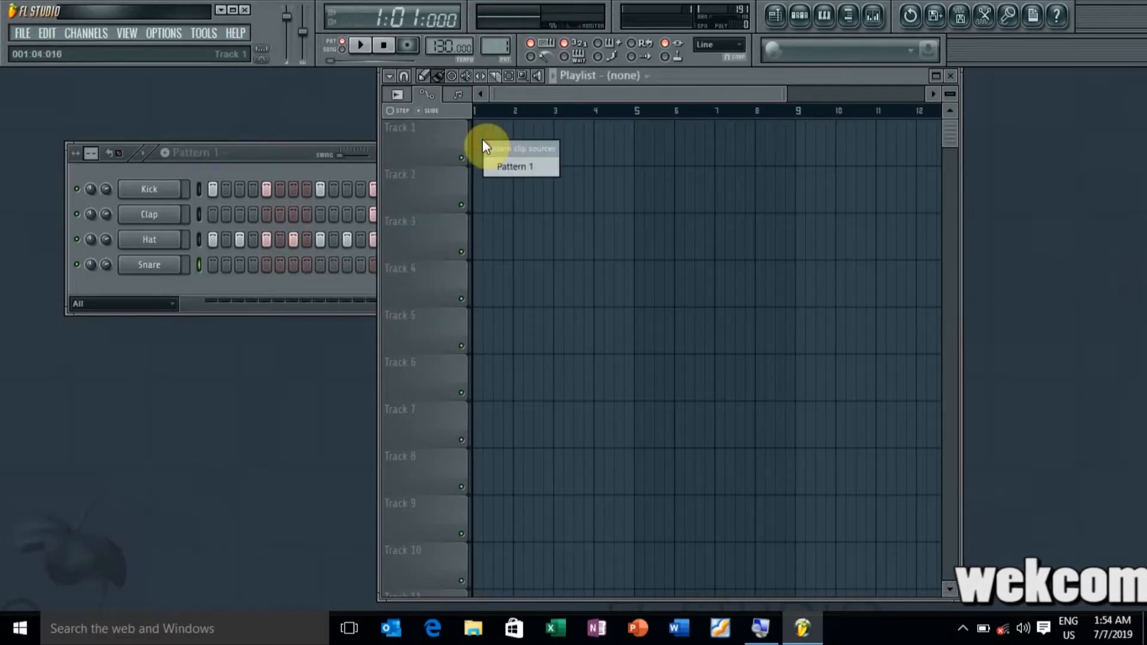
click(518, 167)
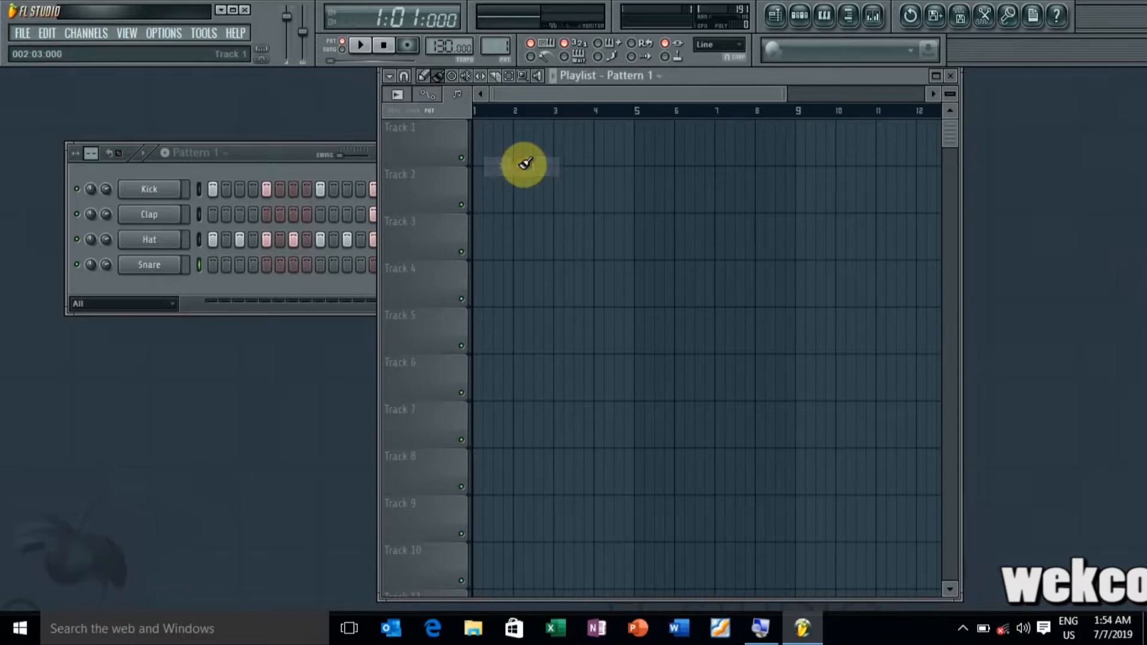
click(488, 125)
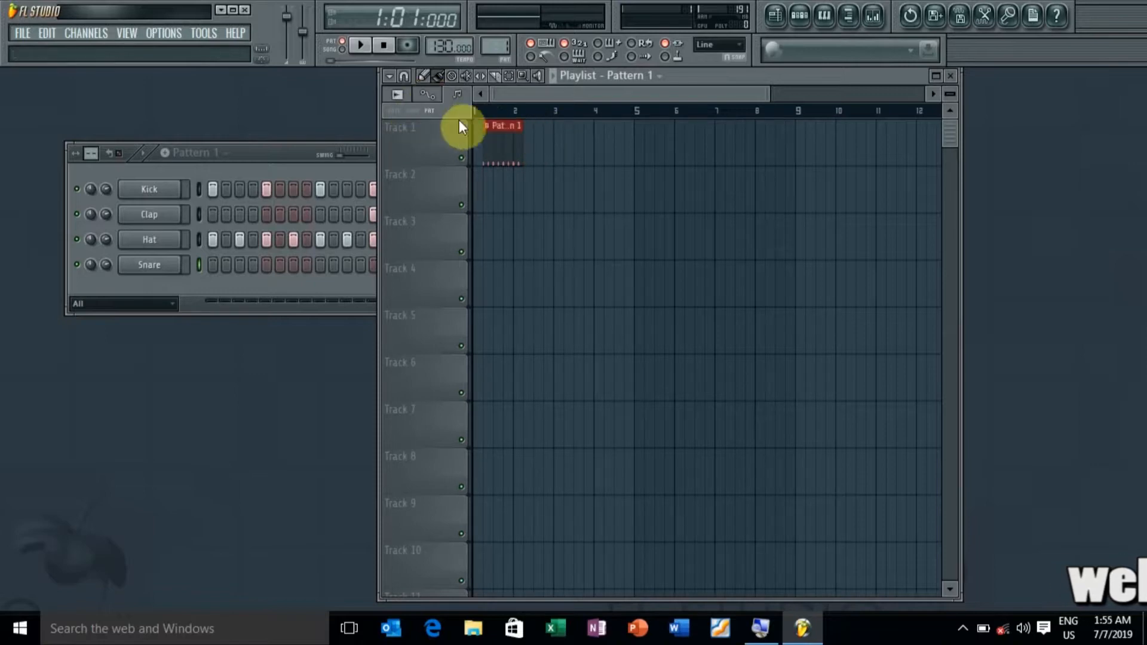
drag(501, 127, 496, 136)
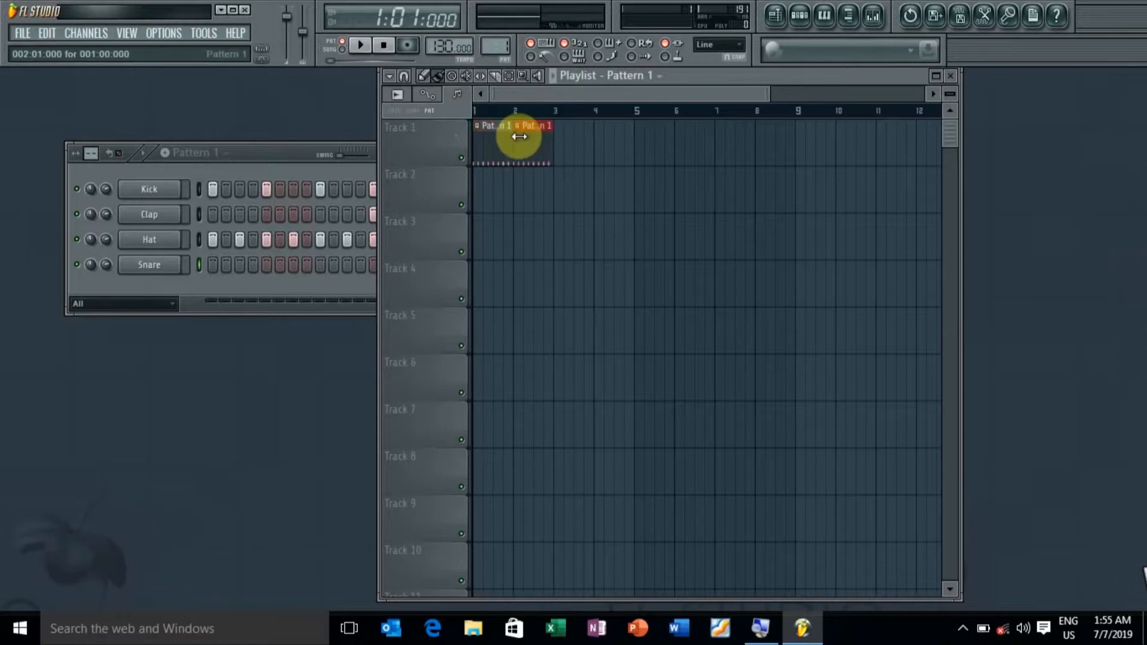
click(538, 133)
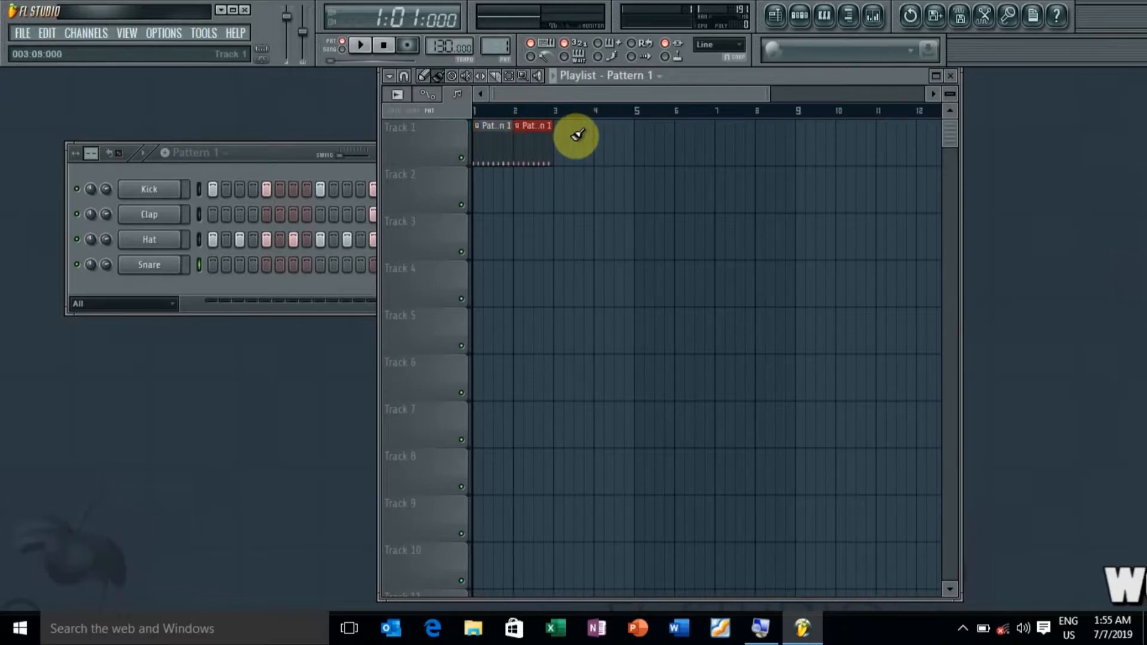
click(574, 135)
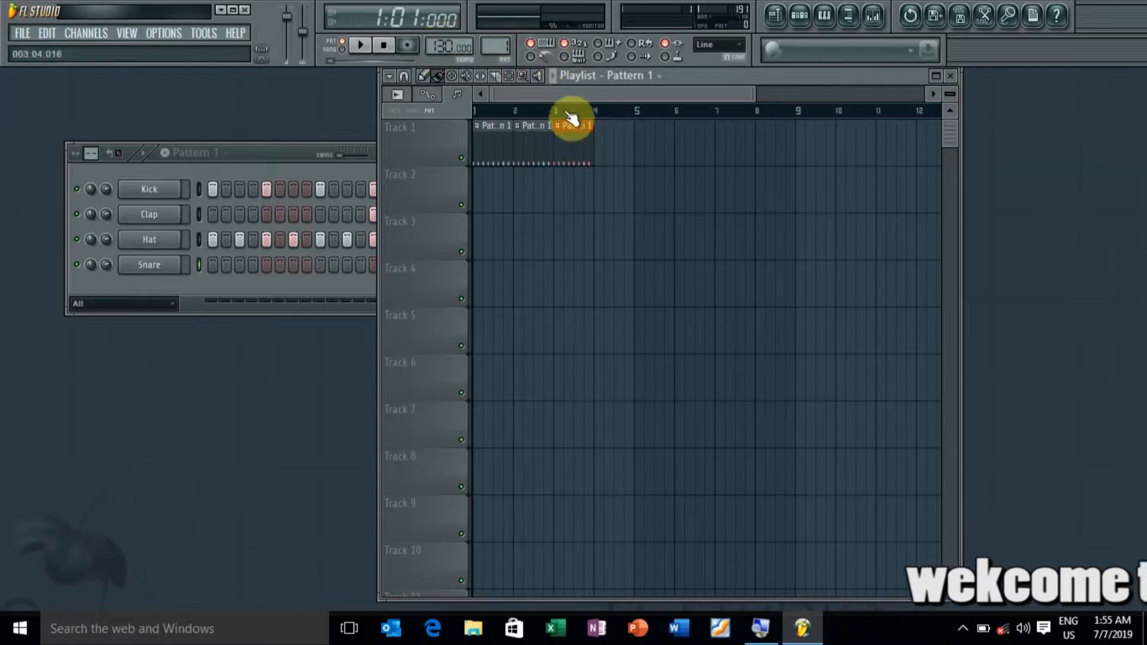
Bring the step sequencer in front of the playlist, then play and stop the drum pattern twice in pattern mode
drag(359, 154, 337, 116)
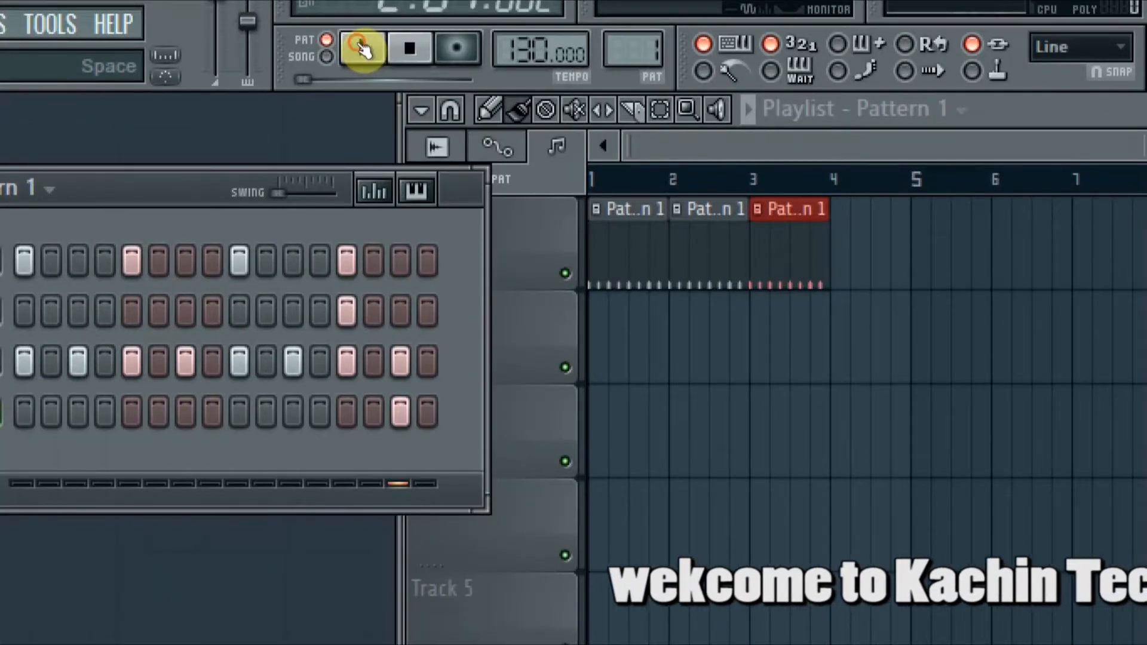
click(360, 48)
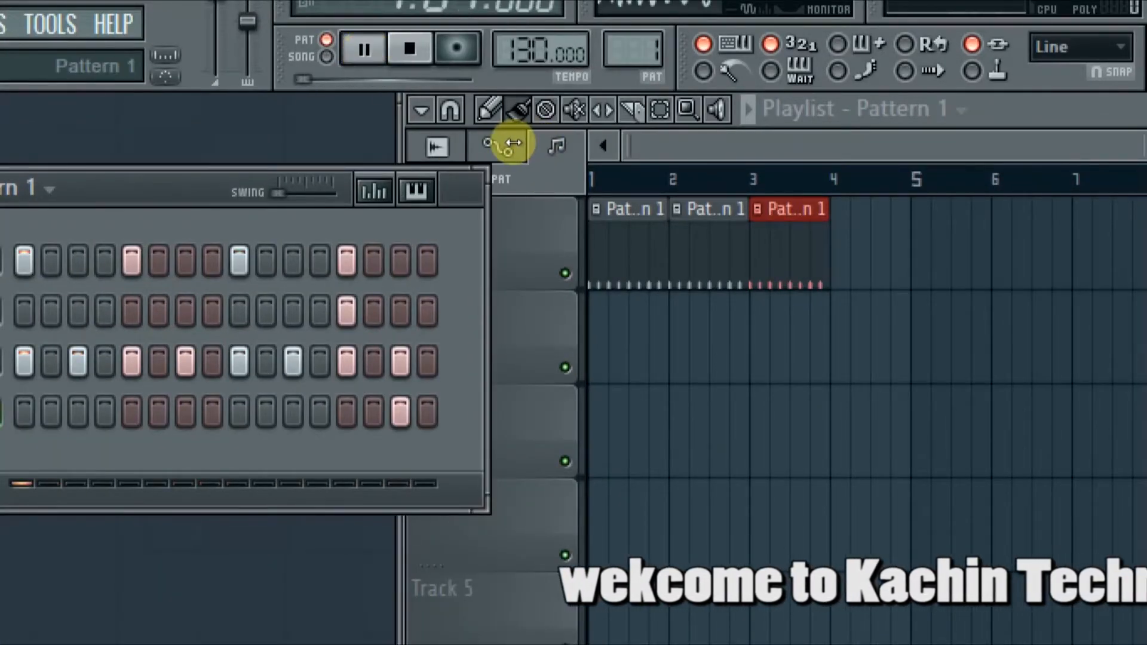
key(space)
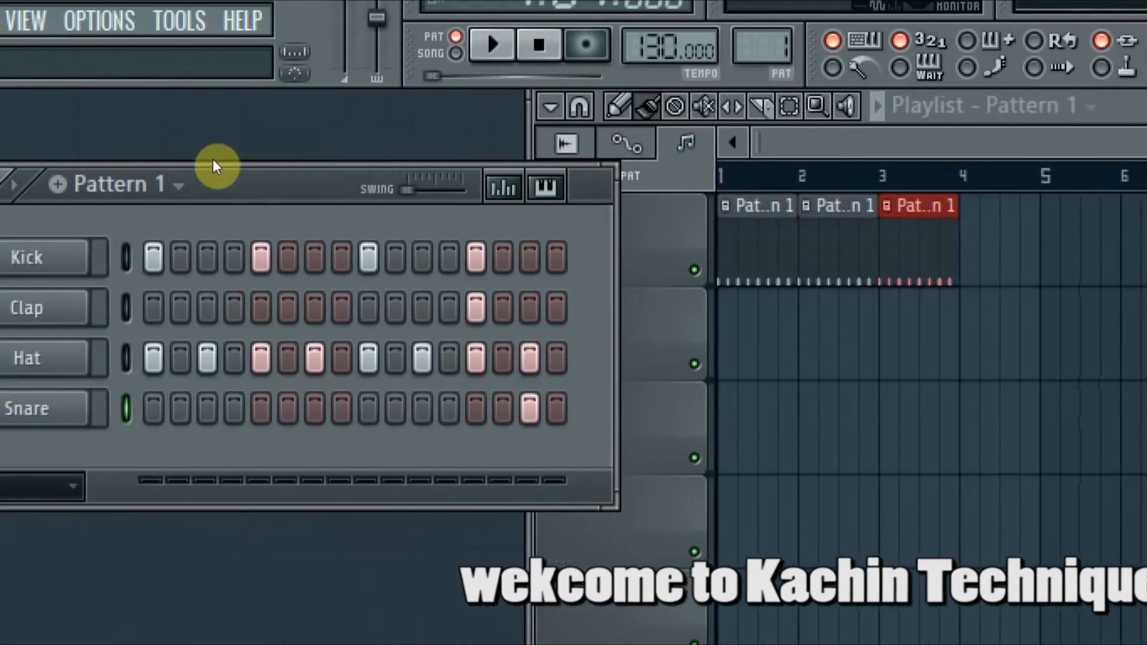
key(space)
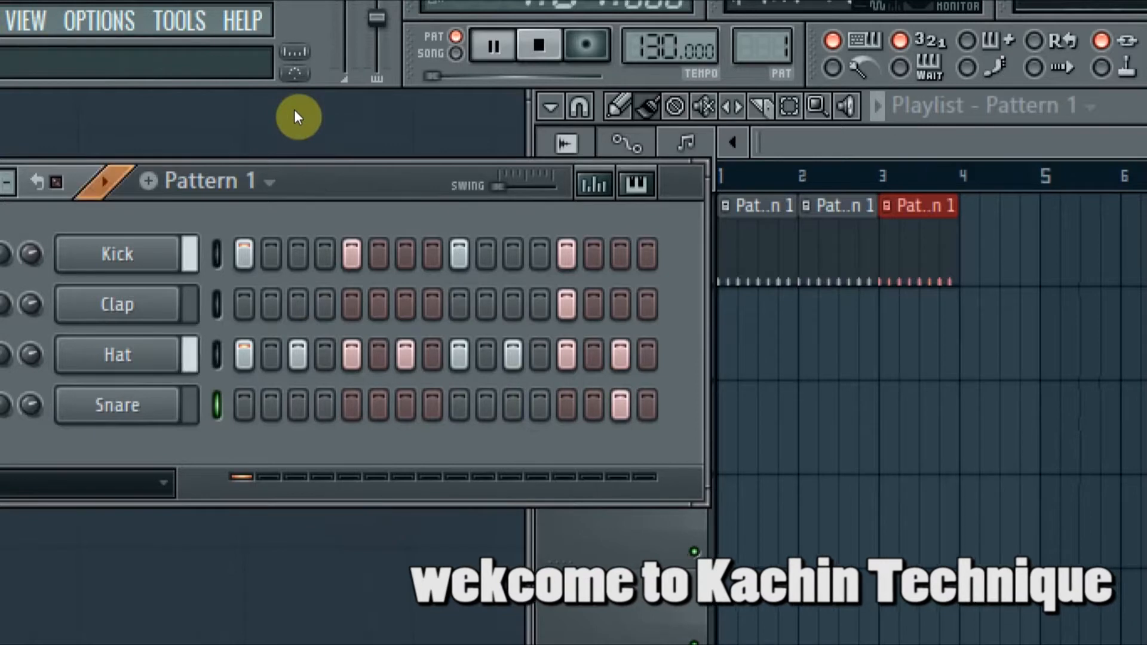
key(space)
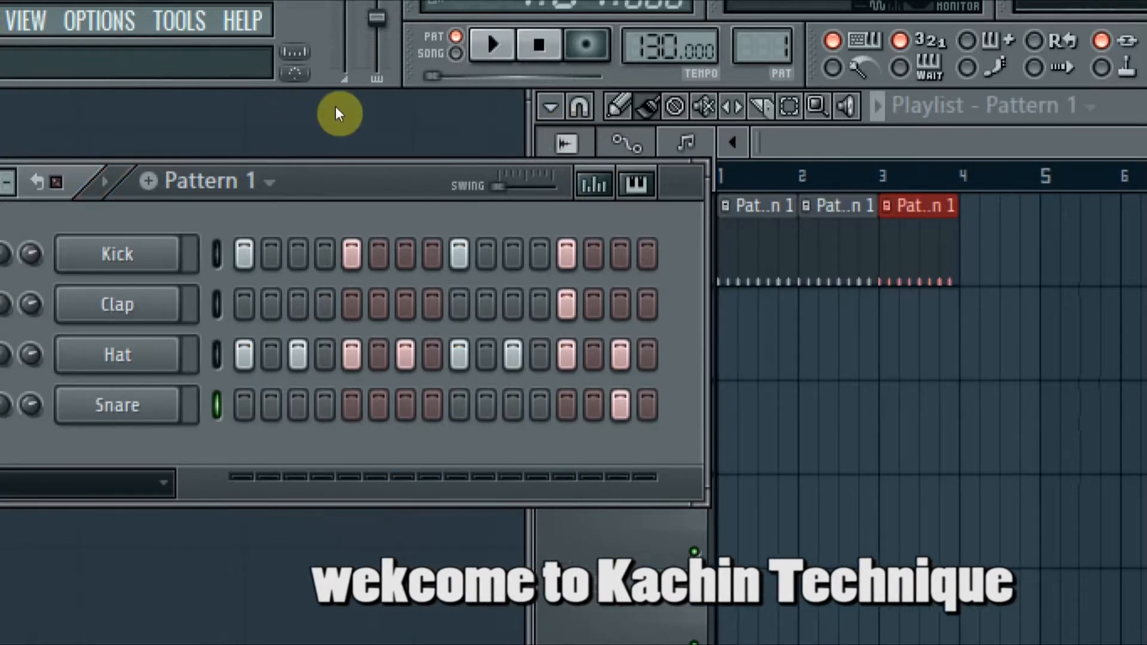
Switch playback to song mode, then play and stop the playlist arrangement
click(344, 53)
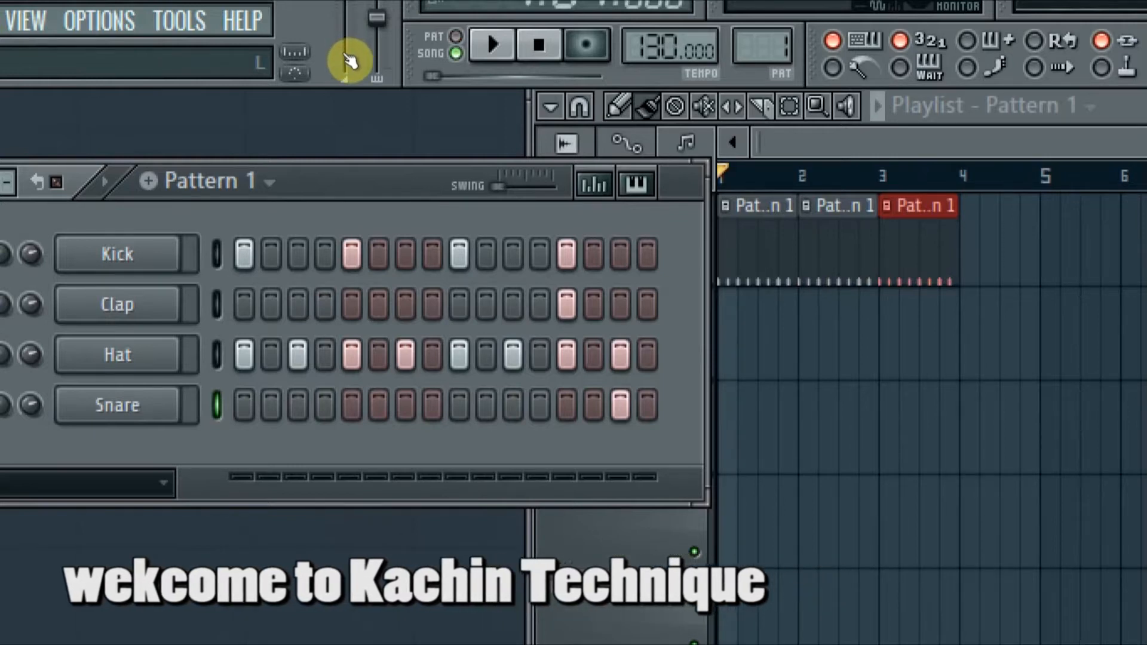
key(space)
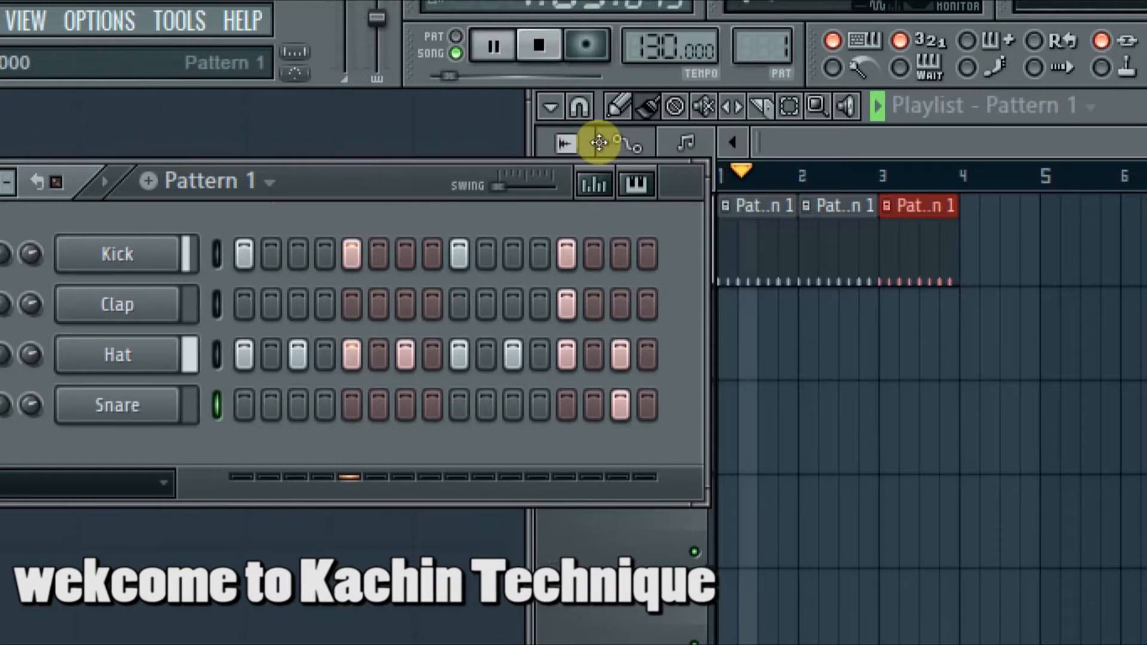
key(space)
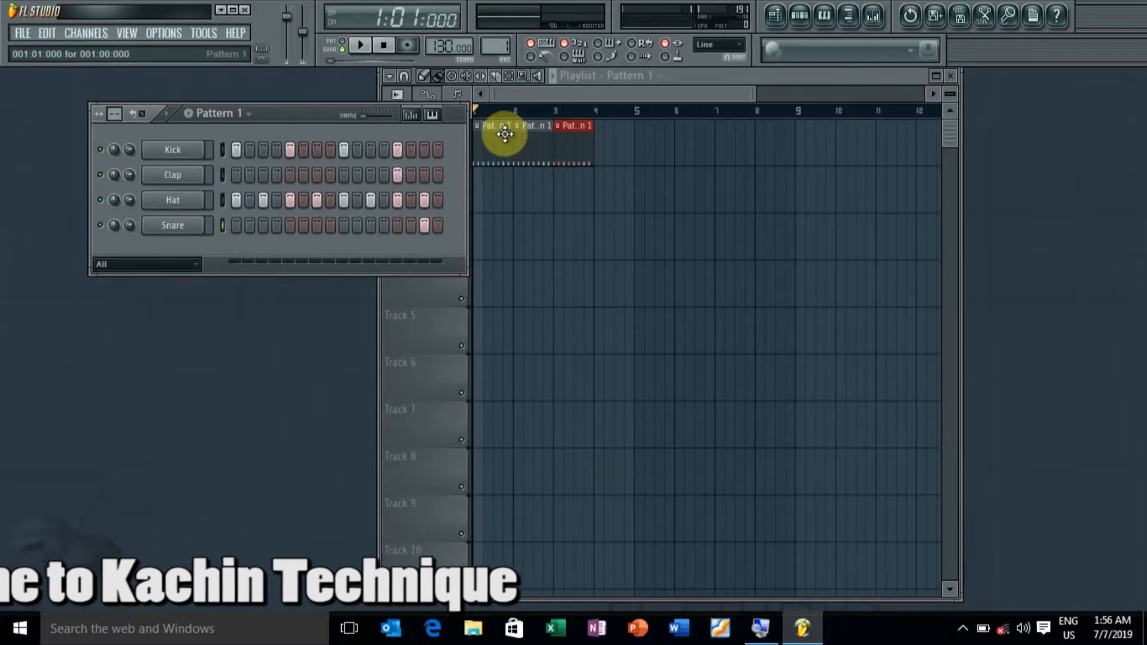
Move the step sequencer clear of the track grid and play the Track 1 clips again in song mode
drag(299, 106, 231, 139)
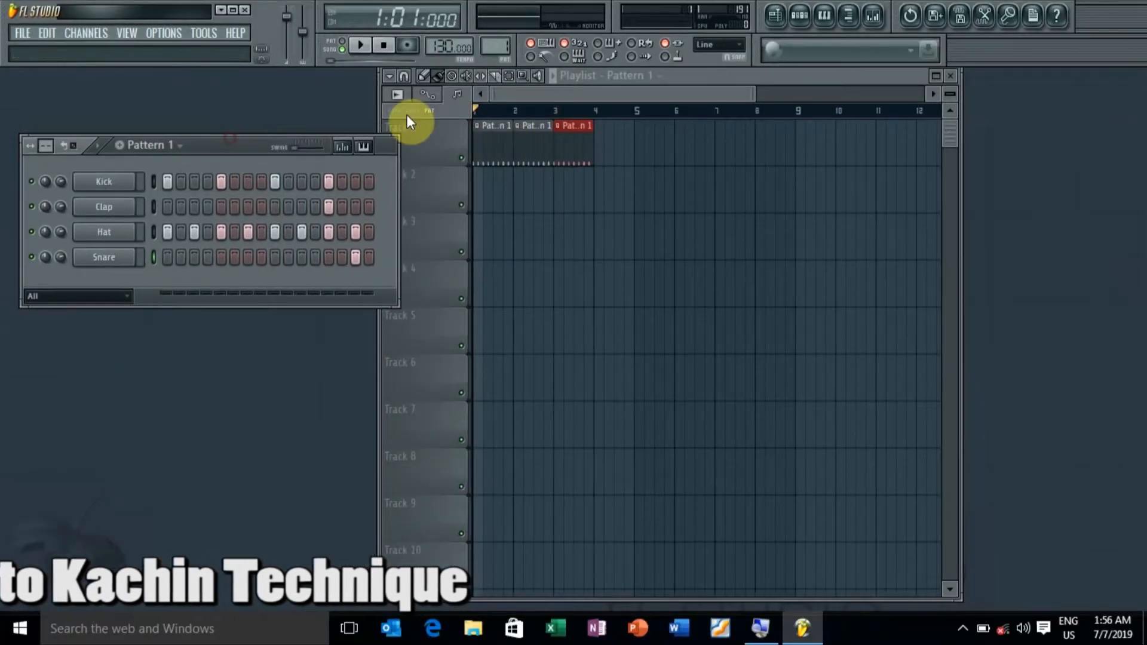
click(480, 125)
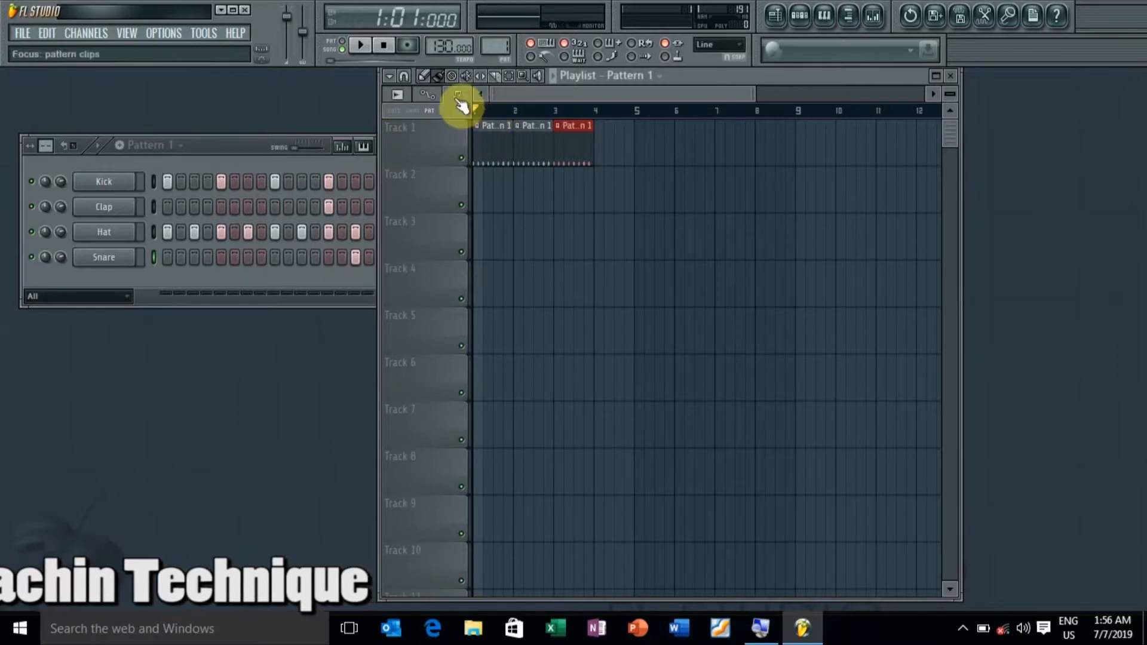
key(space)
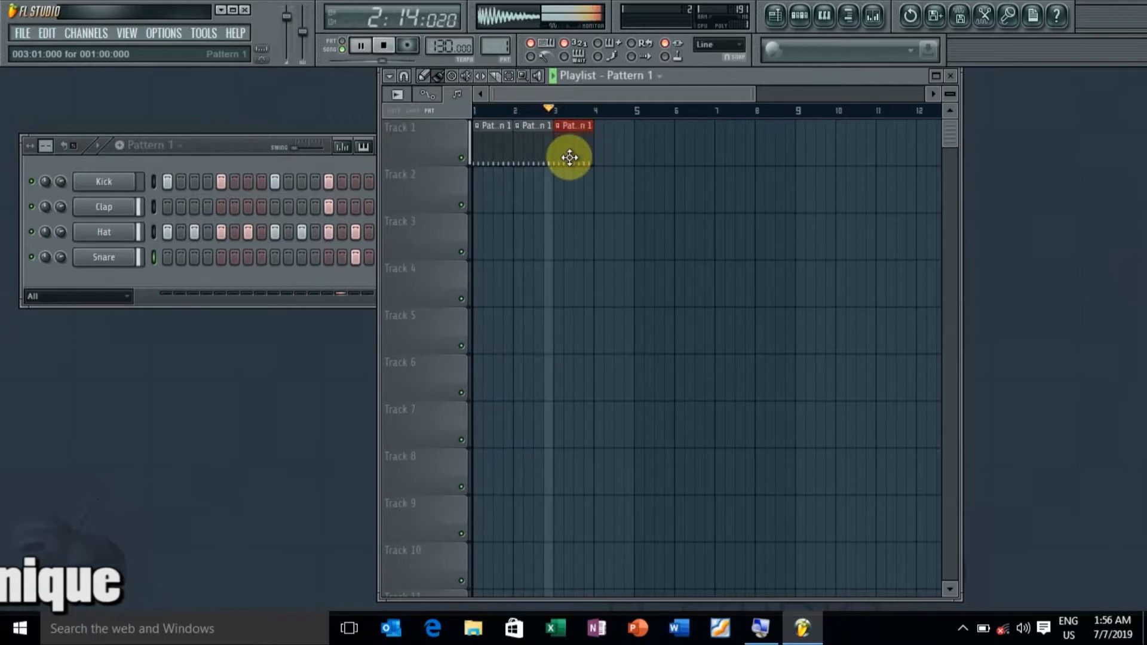
key(space)
Bring the step sequencer forward, open the project general settings and set the time division Bar value to 3
drag(240, 142, 381, 139)
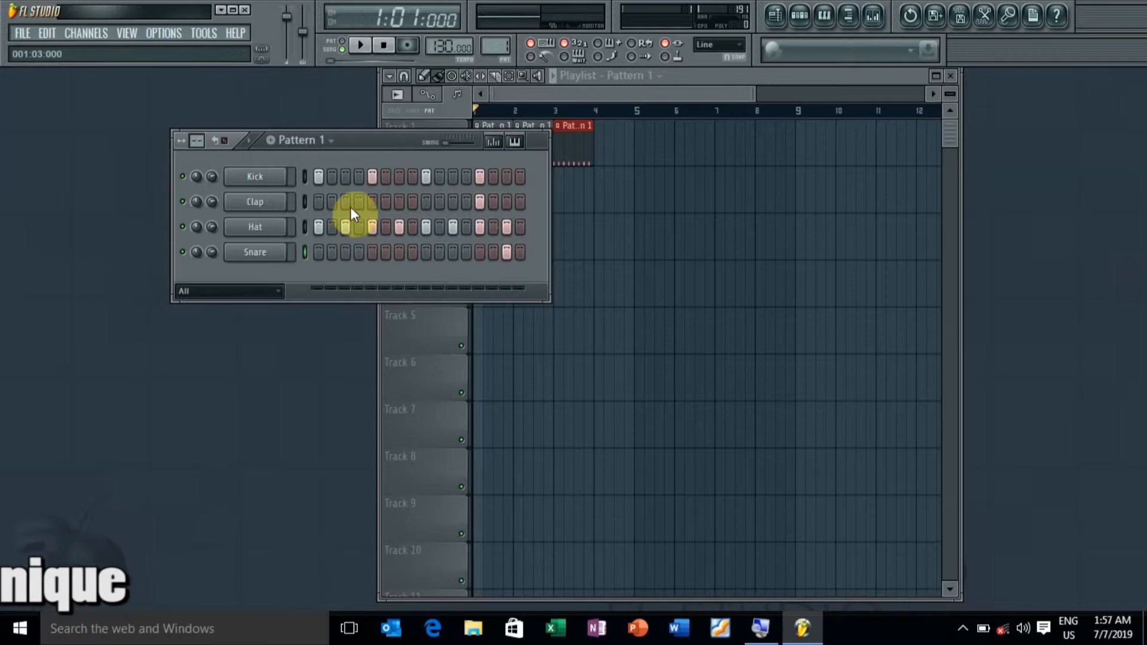
click(170, 35)
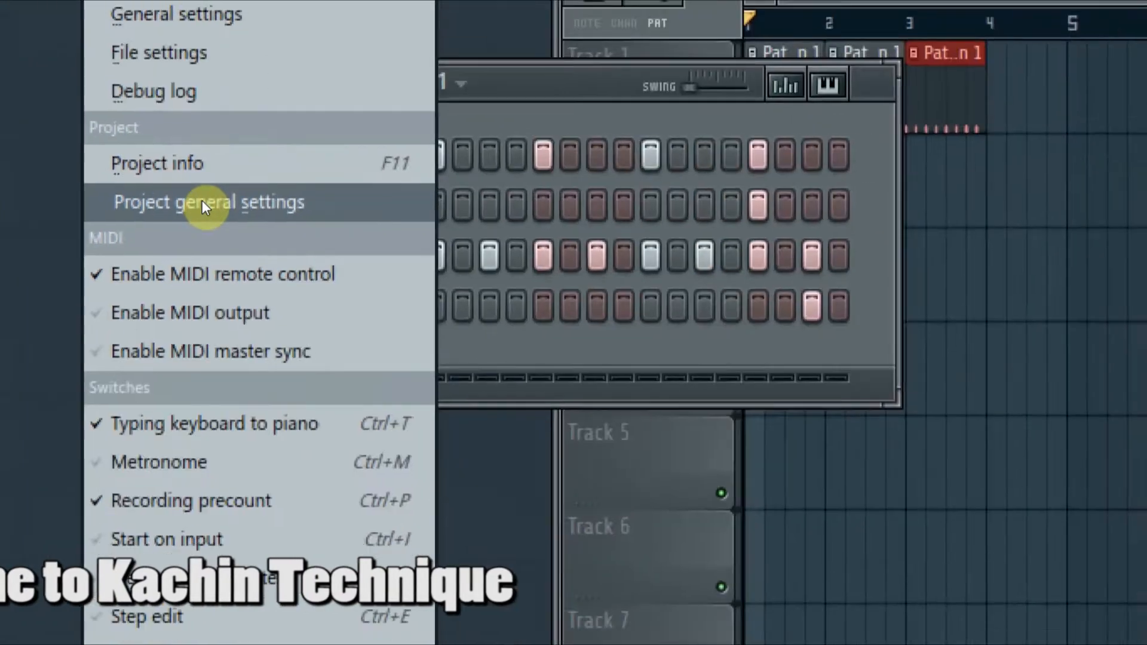
click(203, 205)
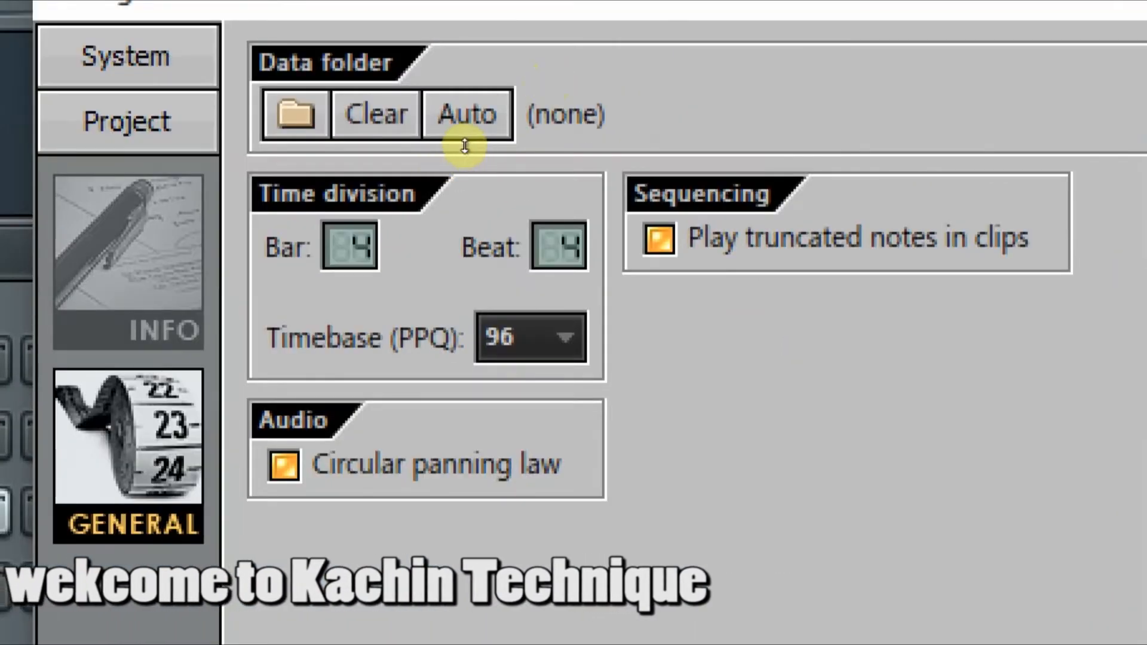
mouse_move(467, 139)
mouse_down()
mouse_move(475, 145)
mouse_move(468, 1)
mouse_move(468, 145)
mouse_up()
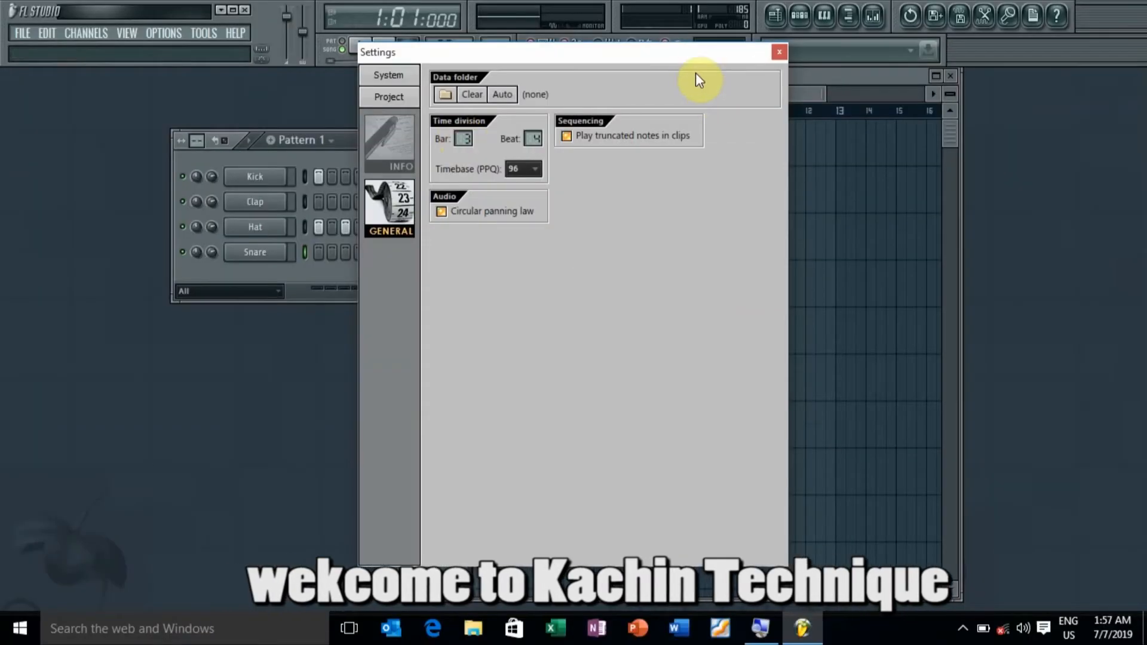
Move the Settings window beside the step sequencer and set the time division Bar value to 5
drag(701, 63, 1062, 57)
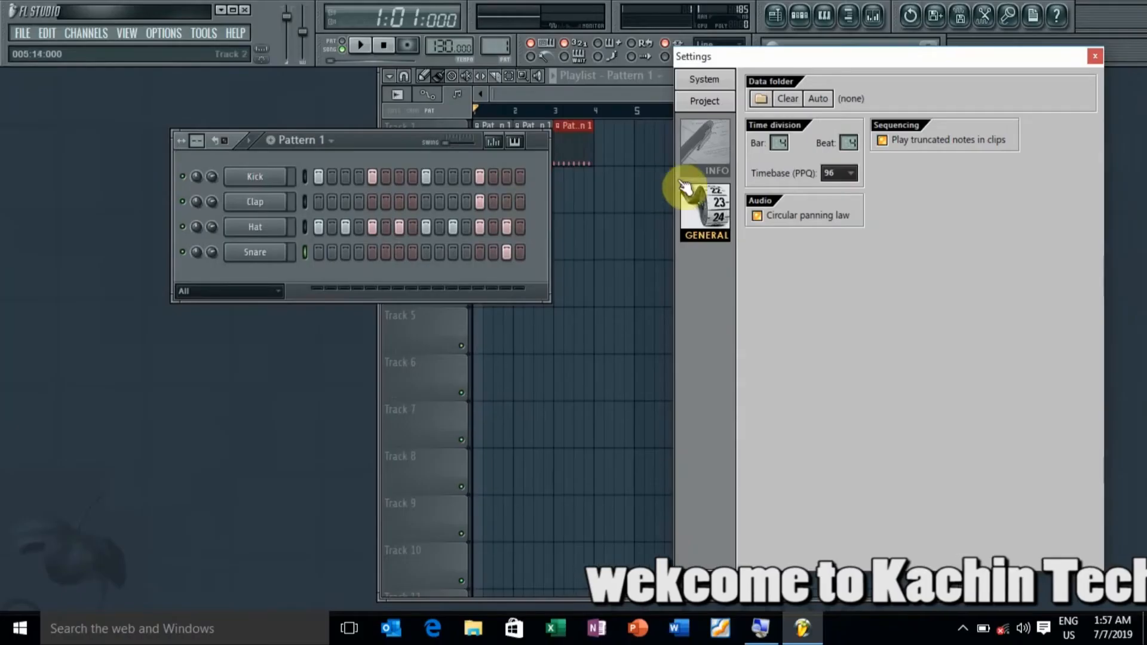
drag(785, 142, 782, 139)
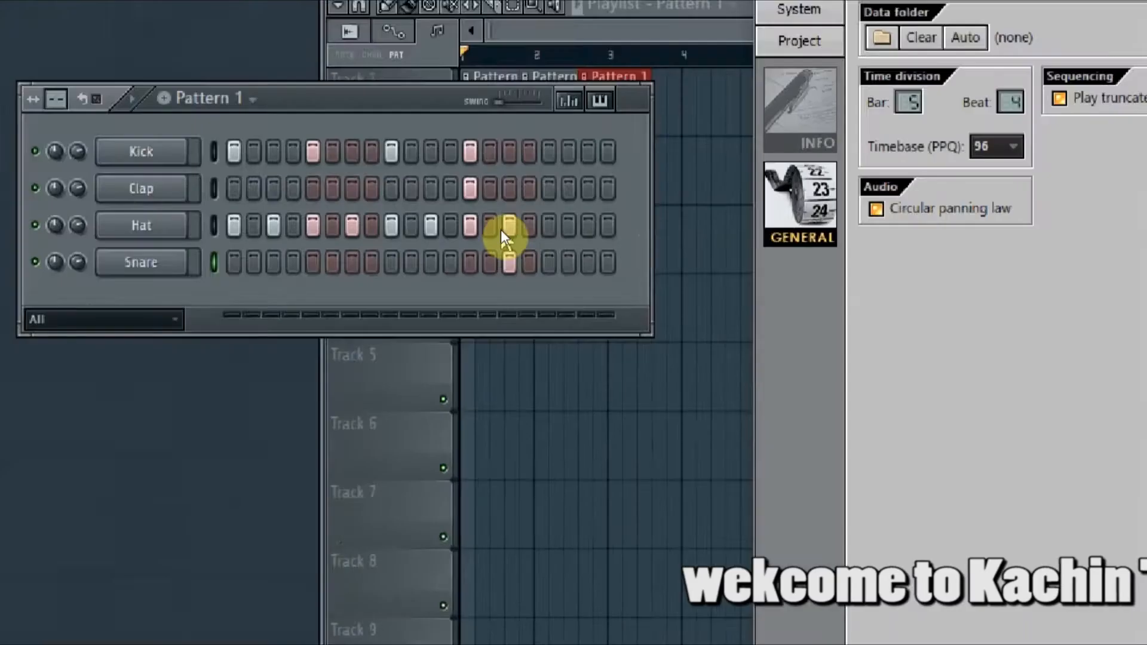
Reposition the Settings window and try time division values with Bar at 12, ending with Beat at 4
drag(689, 115, 665, 26)
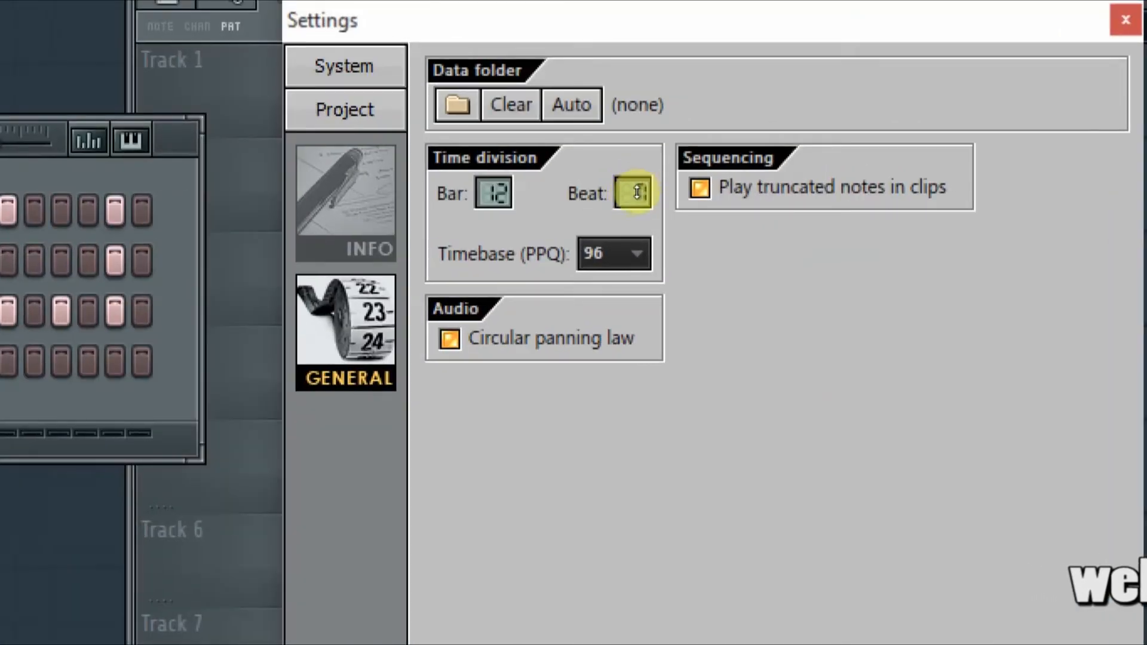
drag(638, 194, 637, 188)
scroll(637, 192, down, 4)
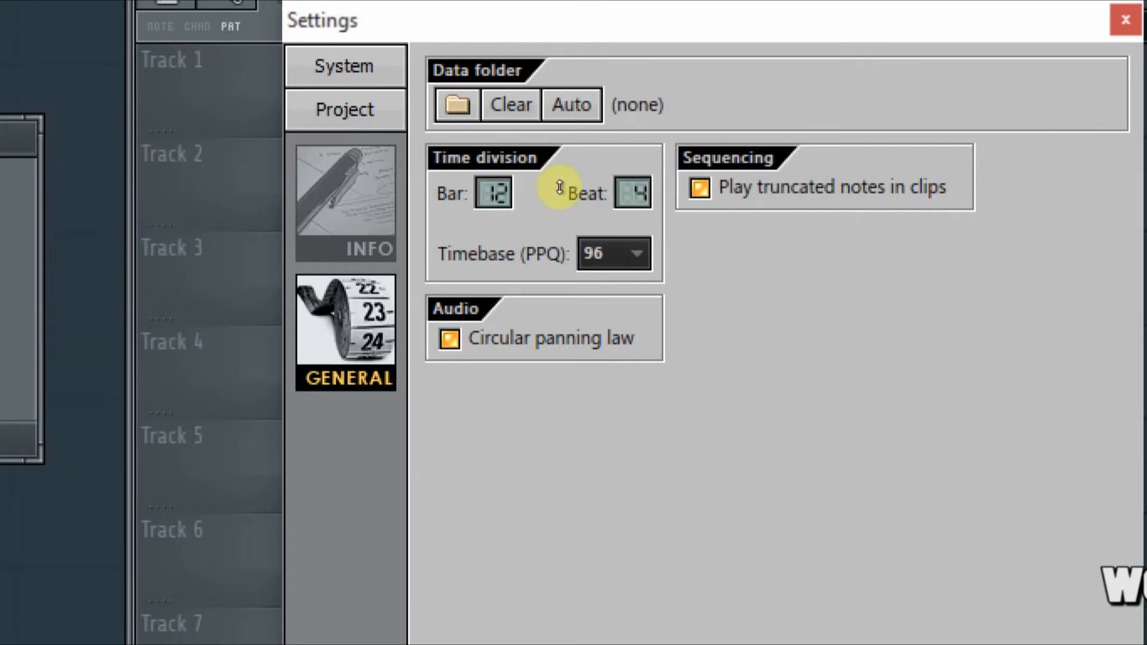
Lower the time division Bar value to 4 and close the Settings window
drag(564, 191, 552, 195)
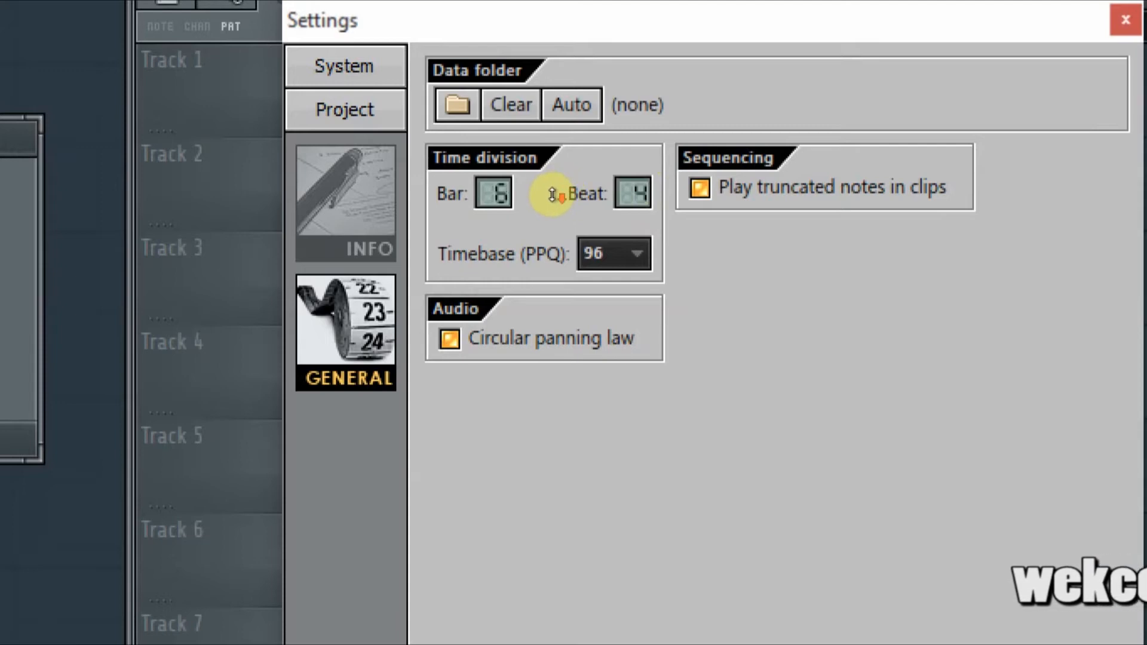
drag(552, 194, 548, 192)
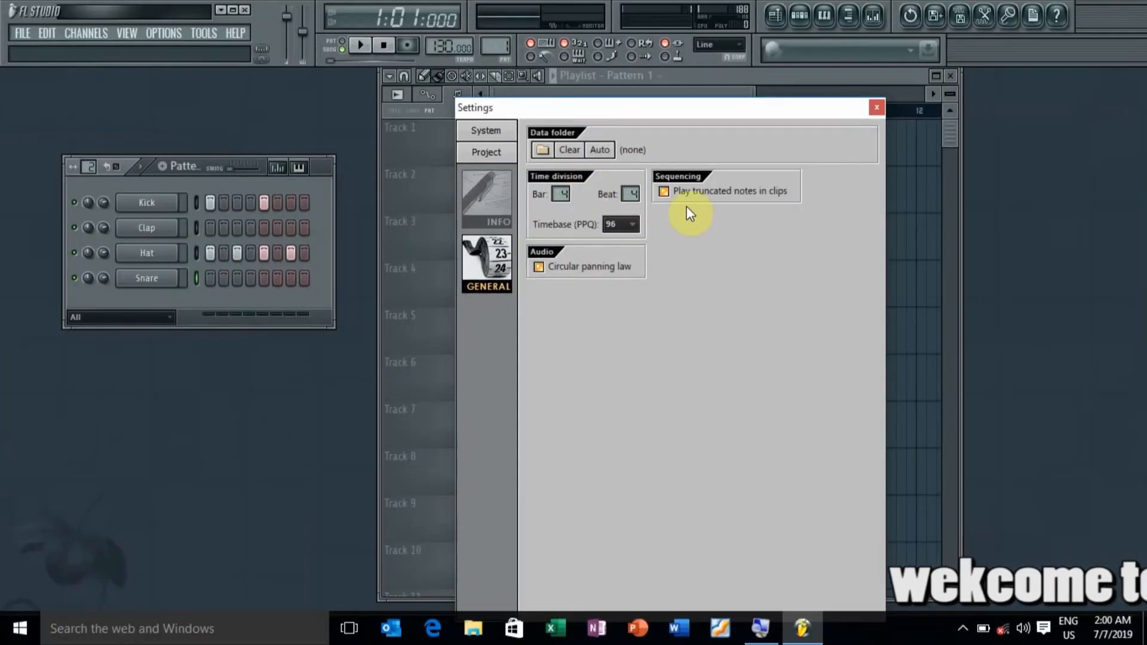
key(Escape)
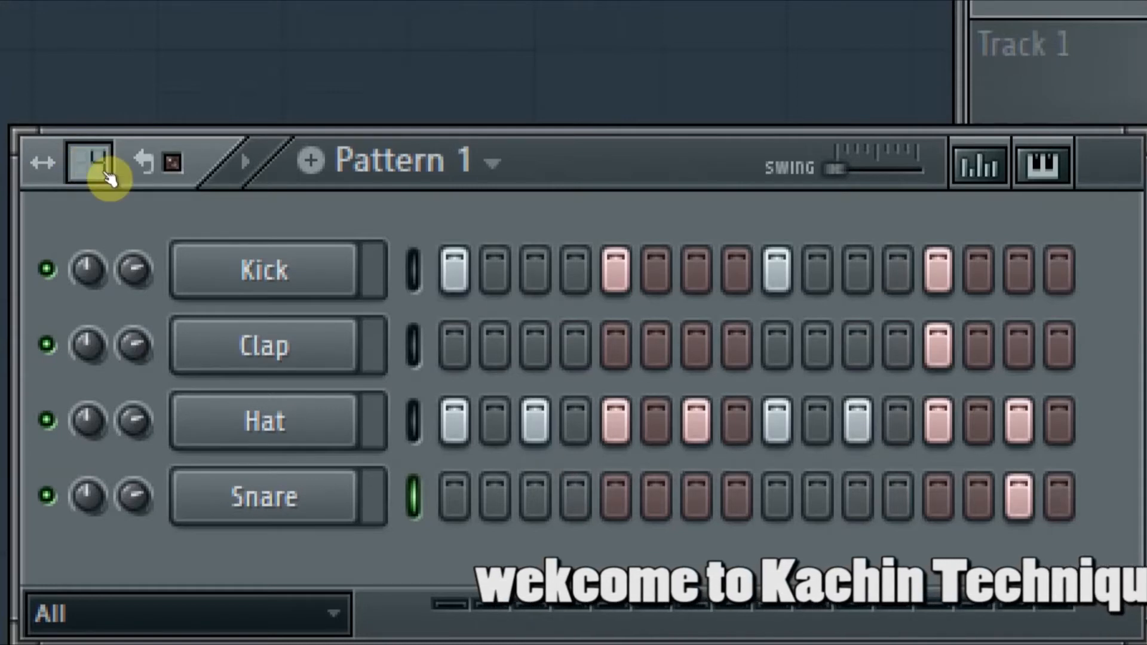
Try shortening the step sequencer's pattern length to 3 and 2 beats, and restore it to 4
scroll(85, 163, down, 4)
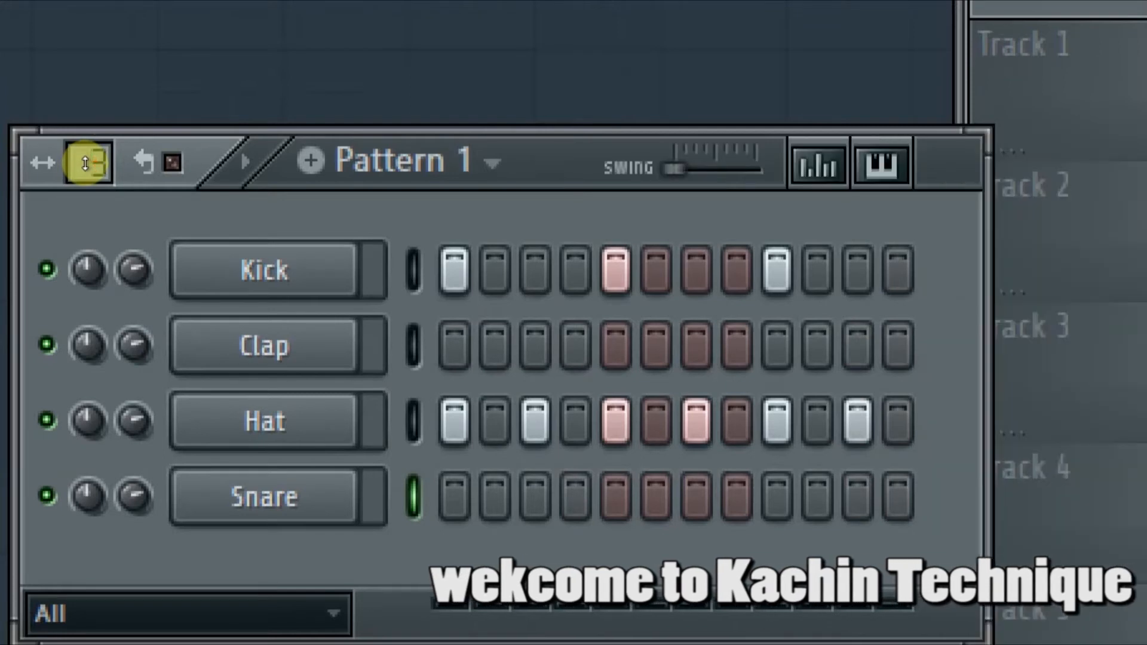
scroll(85, 163, down, 4)
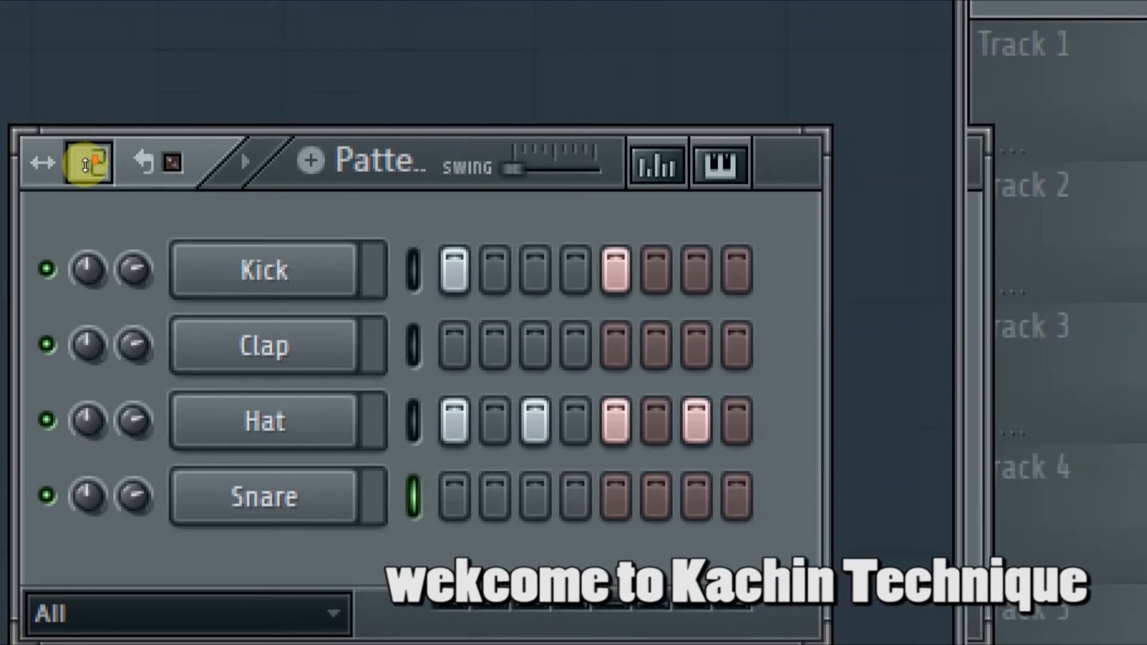
scroll(86, 163, up, 4)
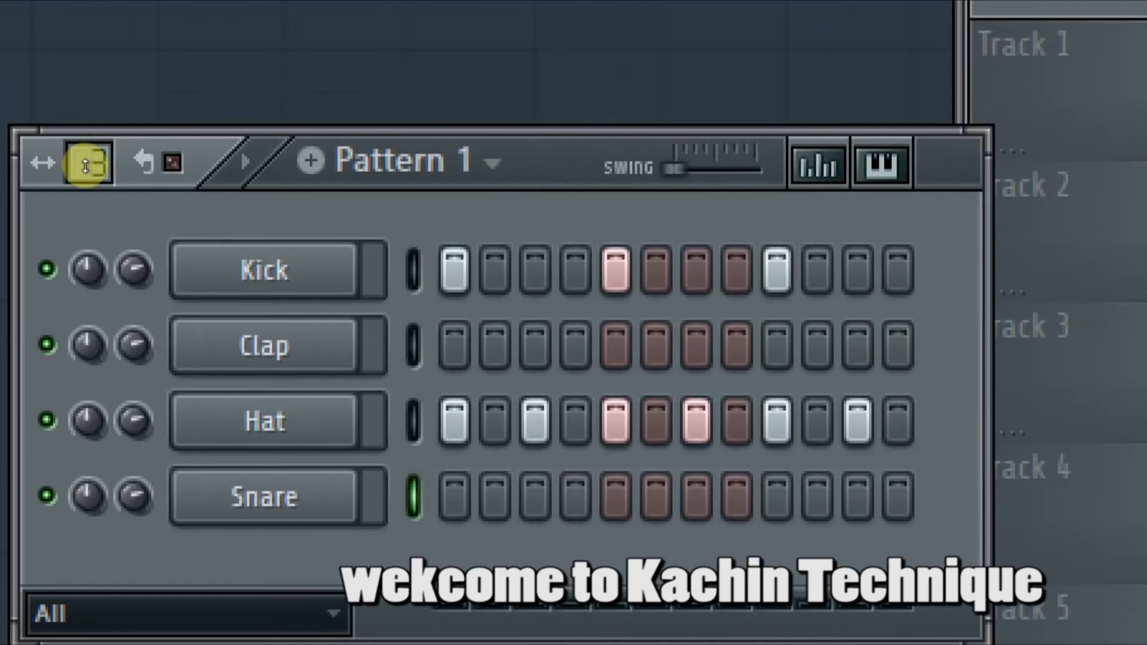
scroll(85, 166, up, 4)
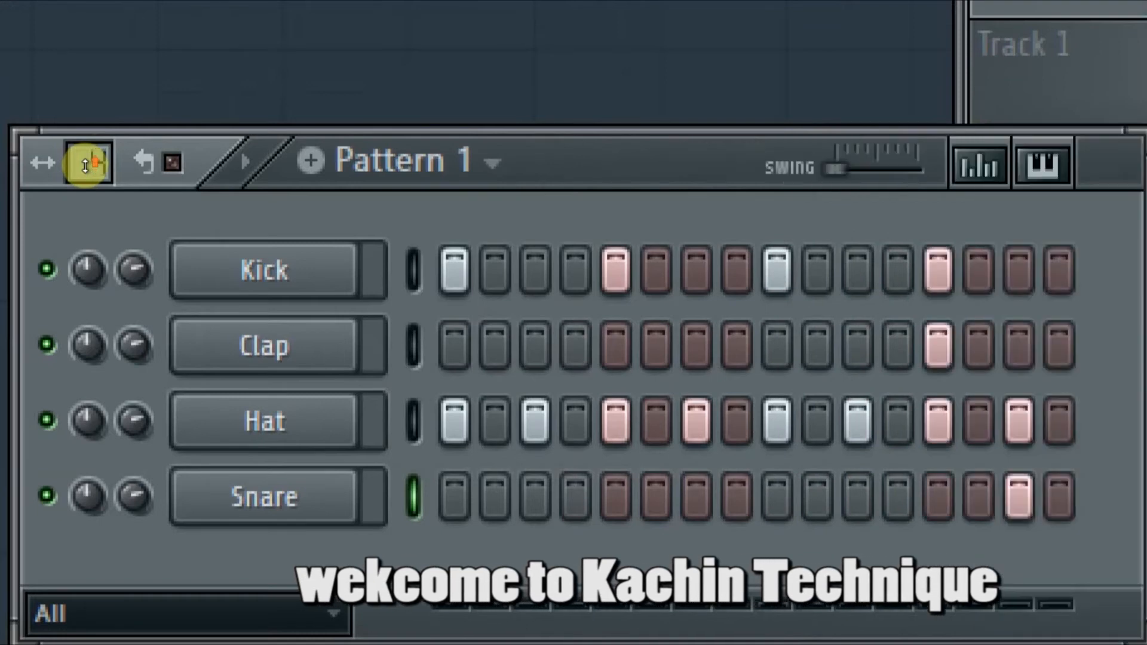
Lengthen Pattern 1 in the step sequencer to 8 beats, giving 32 steps per channel
scroll(86, 165, up, 4)
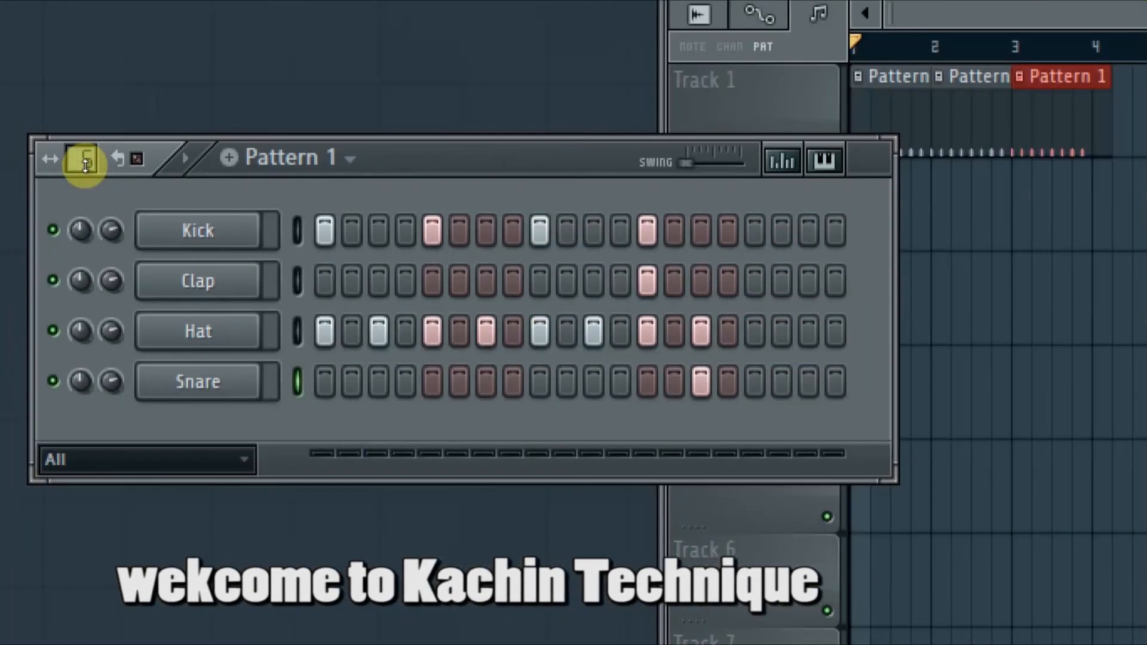
scroll(85, 165, up, 4)
scroll(85, 165, up, 8)
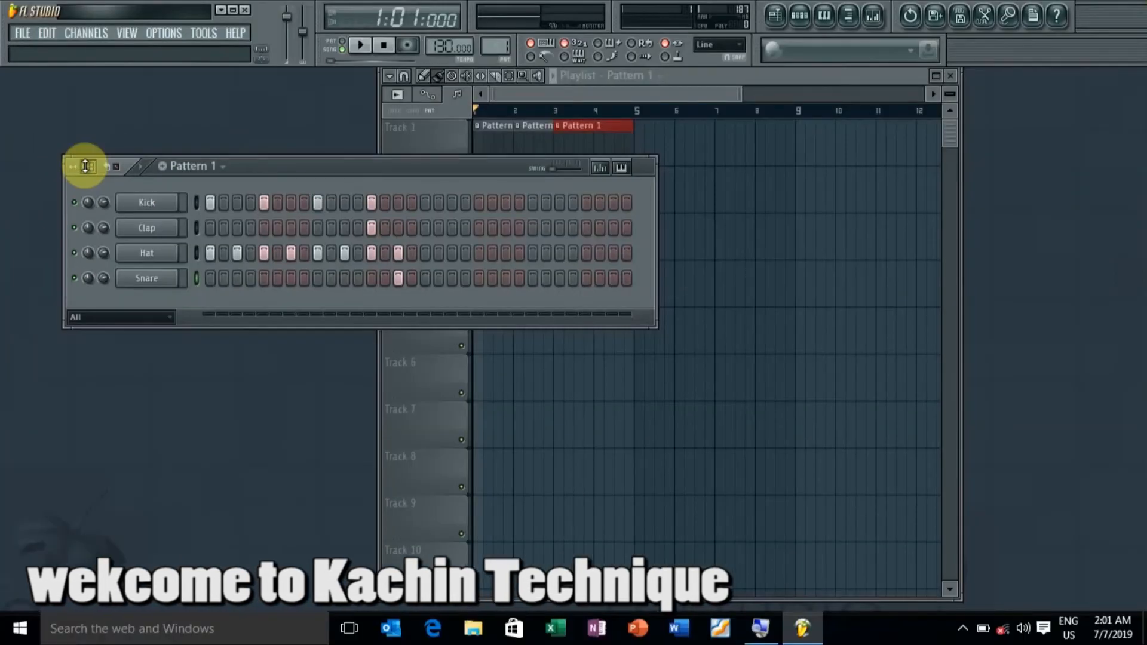
Try lengthening Pattern 1 in the step sequencer to 12 beats, and shorten it to 4 beats, giving 16 steps per channel
scroll(86, 165, up, 12)
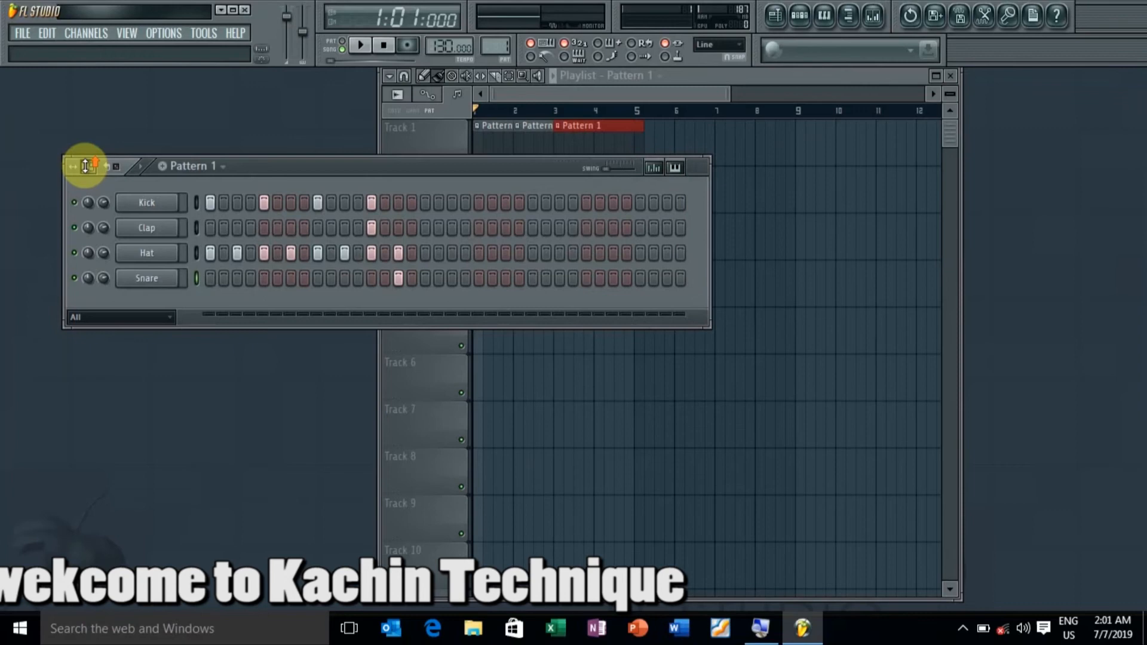
scroll(85, 165, up, 8)
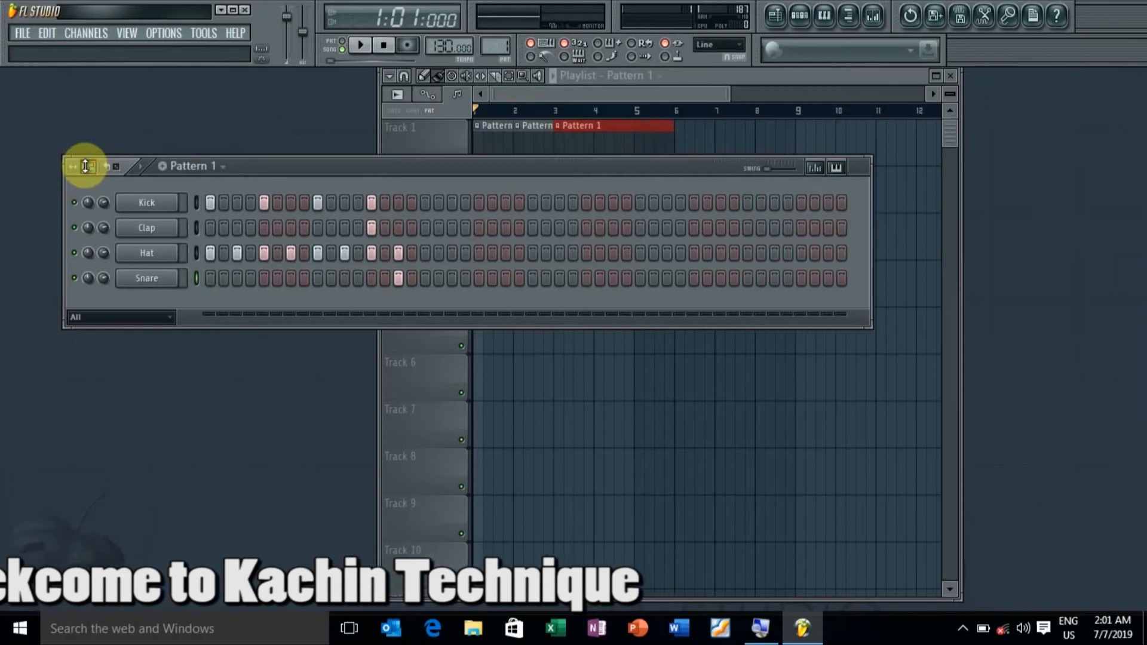
scroll(85, 165, down, 8)
scroll(85, 166, down, 20)
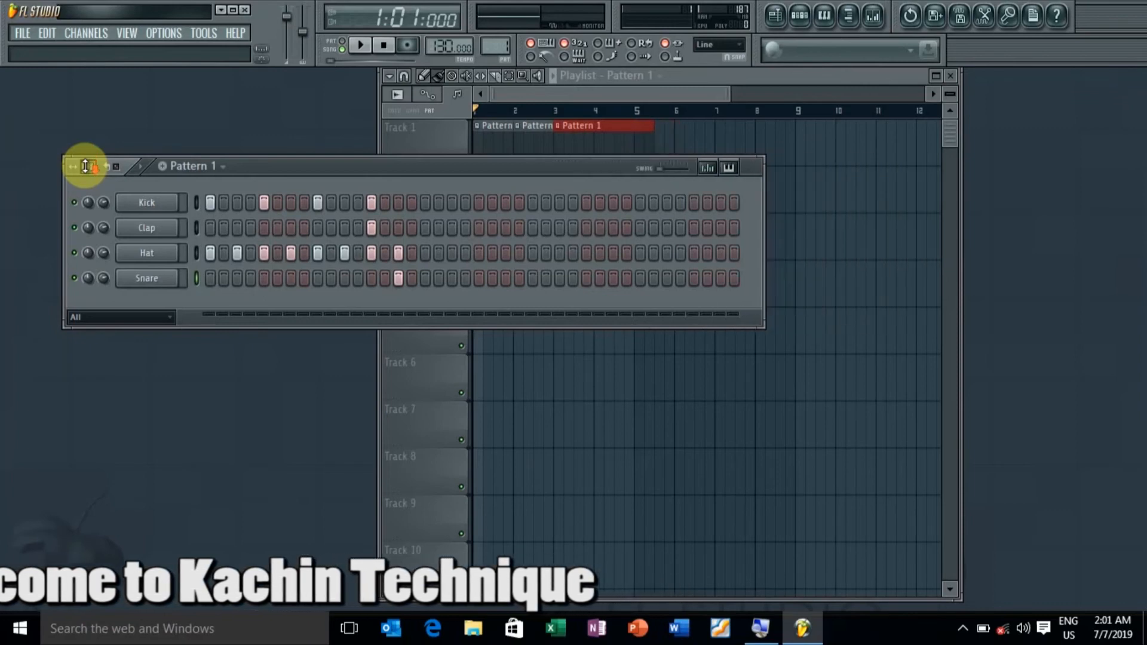
scroll(85, 165, down, 8)
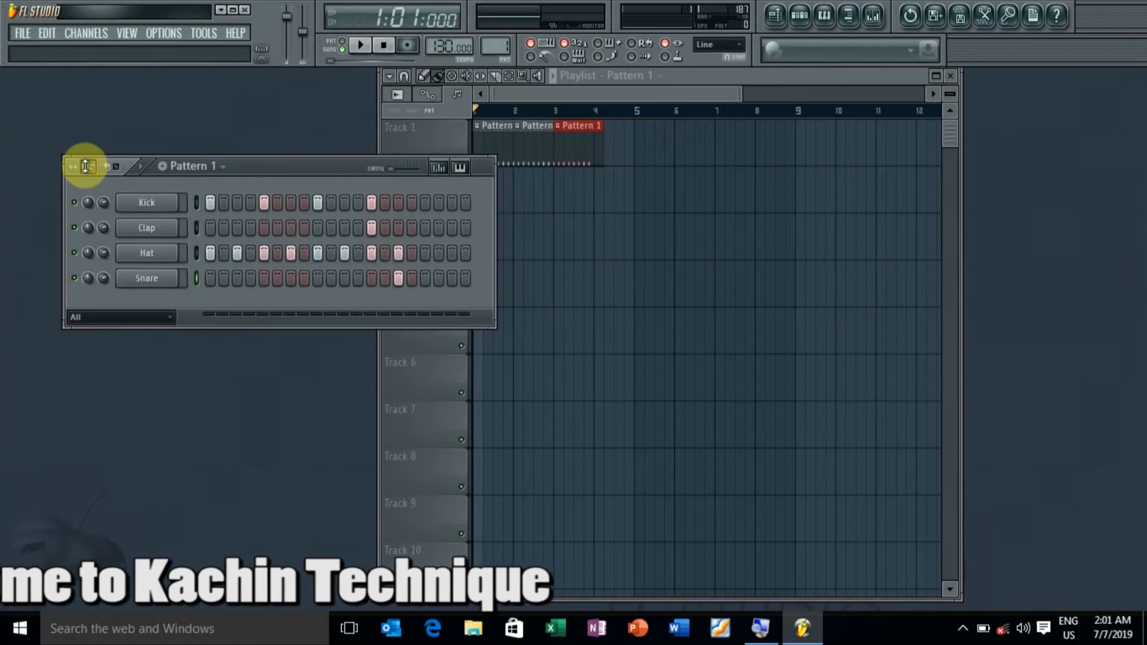
Hide the step sequencer and play the three Pattern 1 clips on Track 1 in song mode, stopping after listening
drag(270, 174, 238, 159)
key(F6)
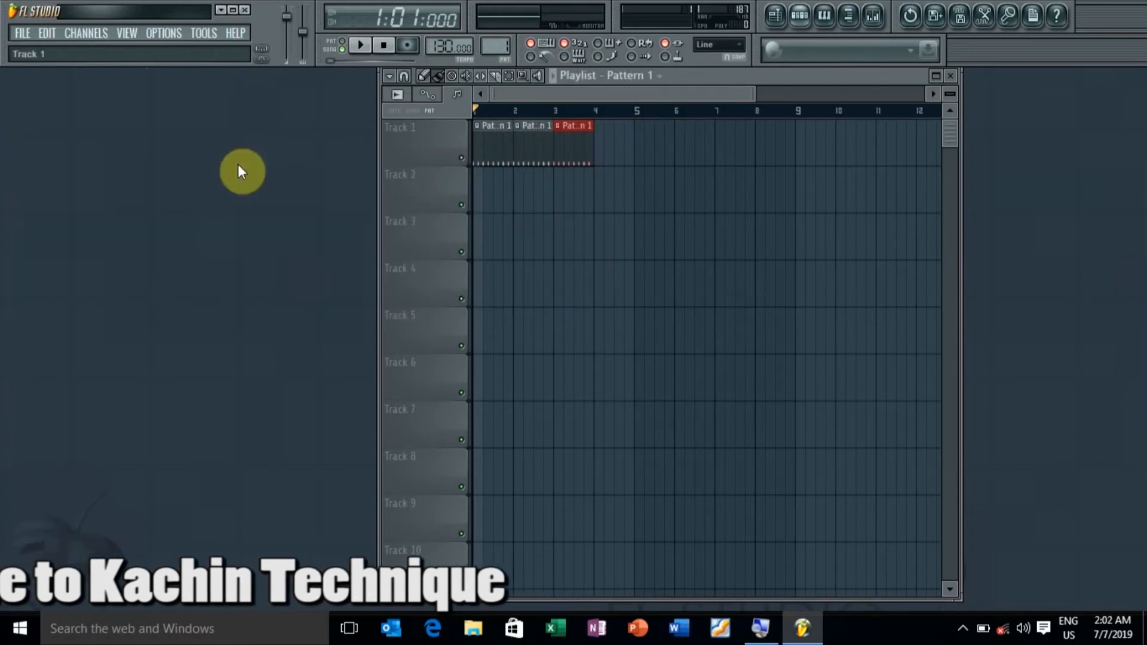
key(space)
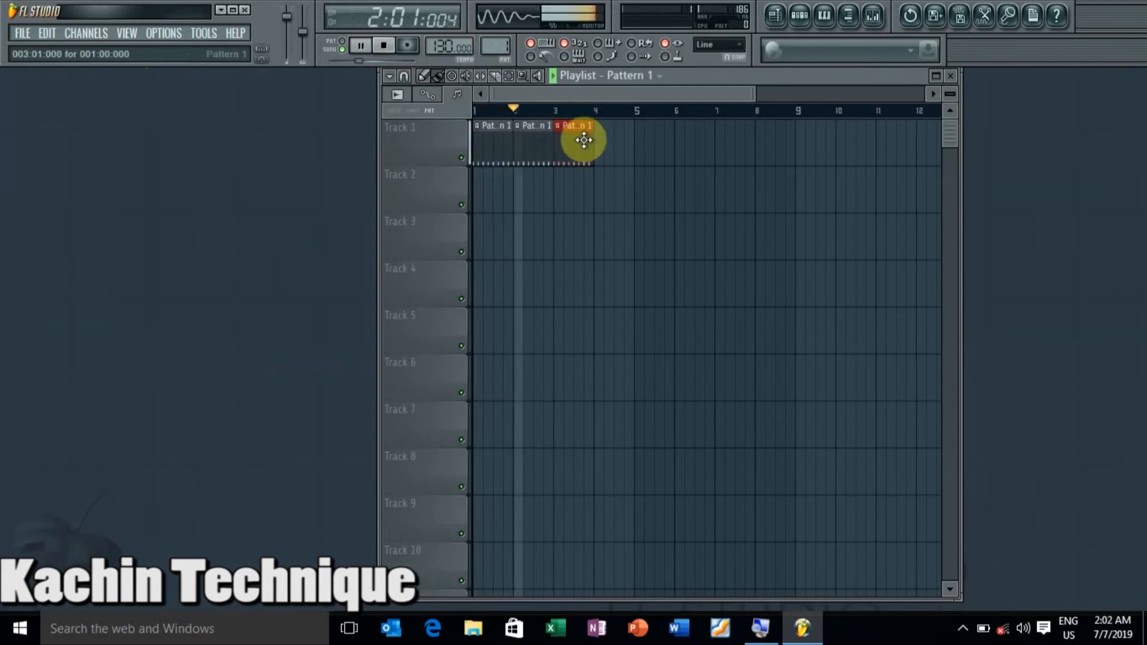
key(space)
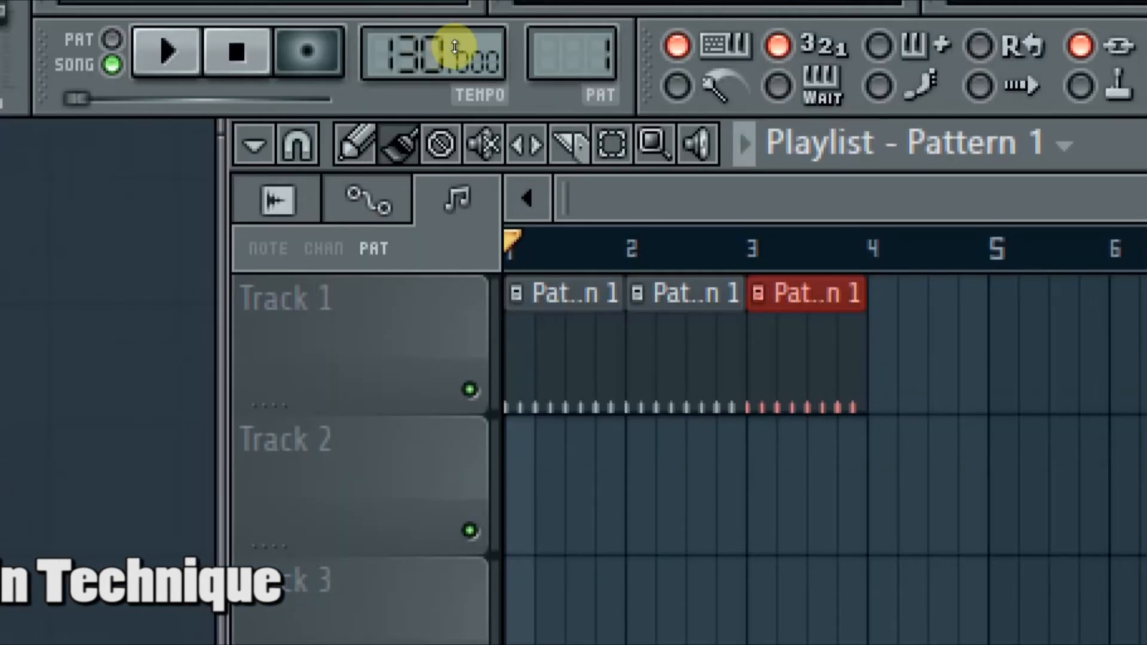
Lower the project tempo to 76.200 BPM and play the arrangement at that speed, stopping after listening
scroll(454, 47, down, 1)
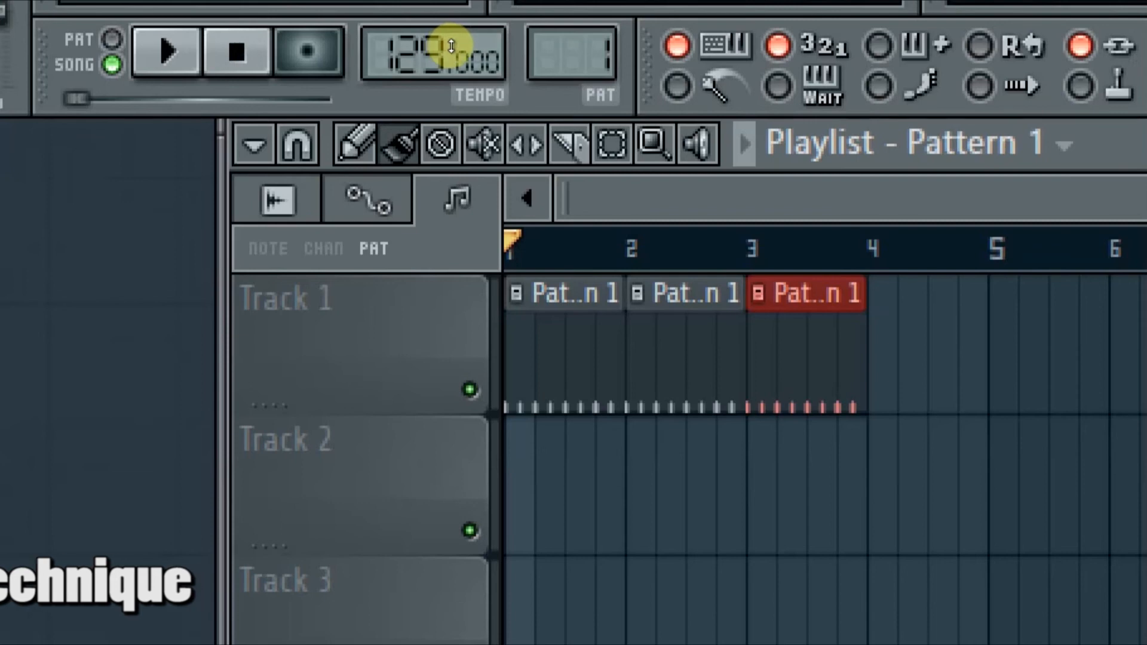
scroll(453, 48, up, 2)
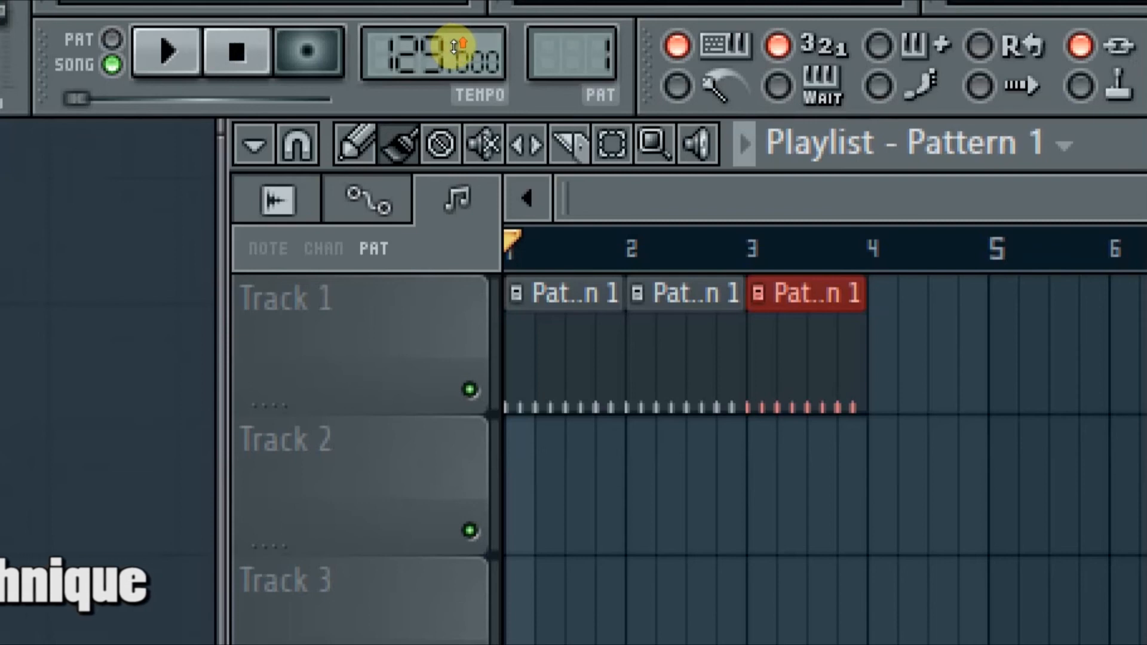
scroll(453, 47, down, 7)
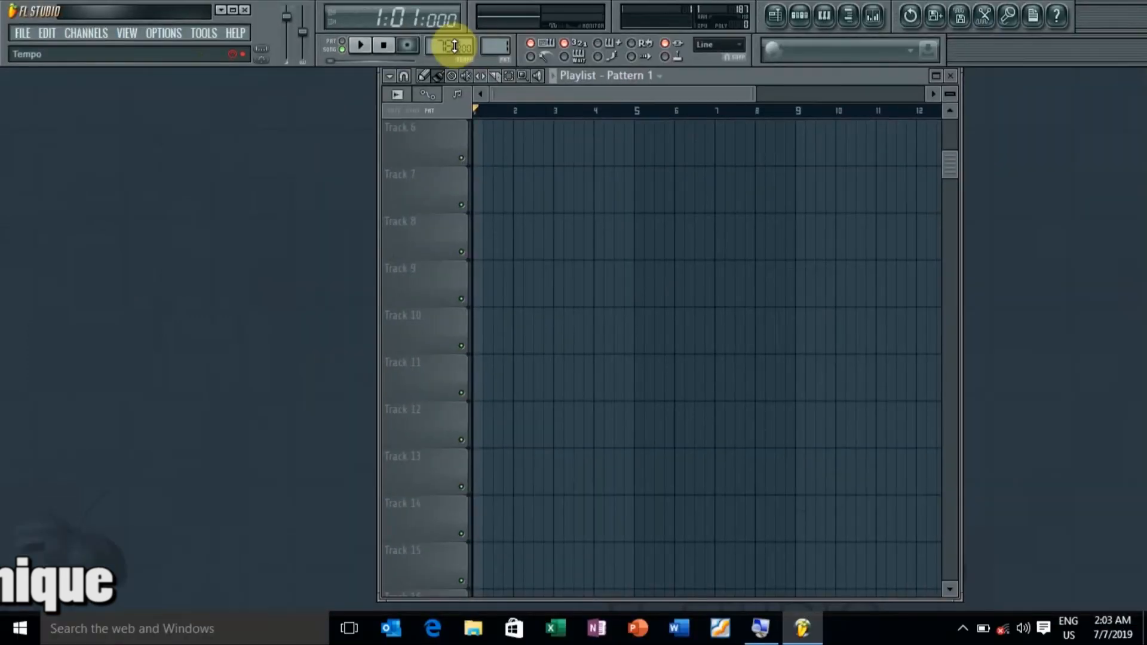
scroll(702, 277, up, 3)
scroll(588, 159, up, 2)
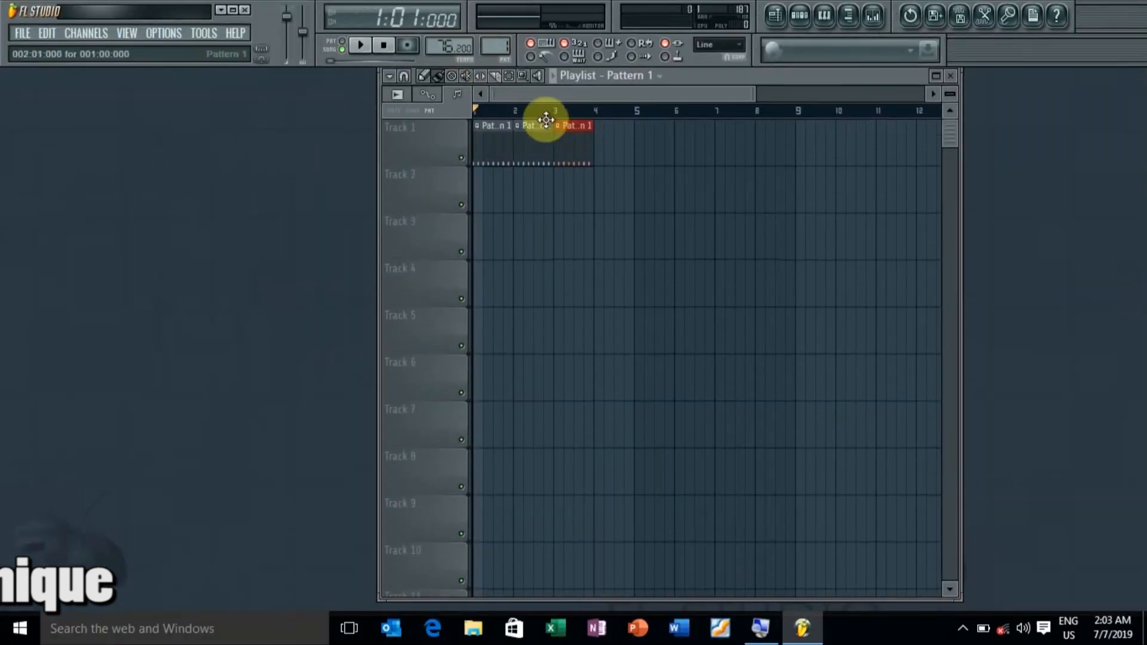
key(space)
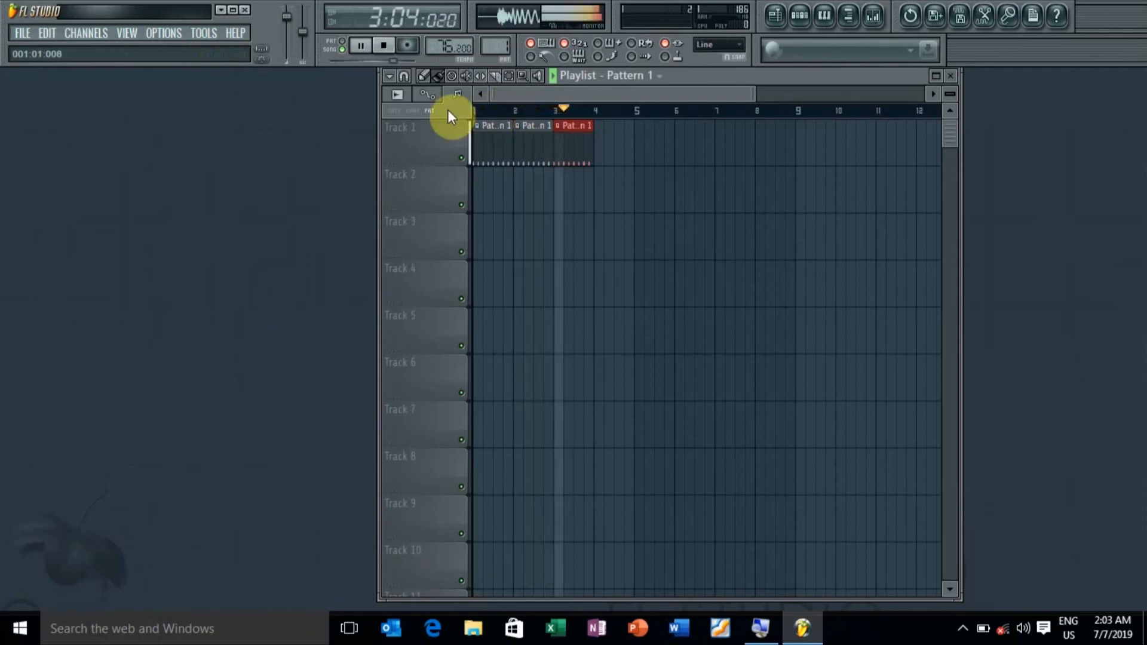
key(space)
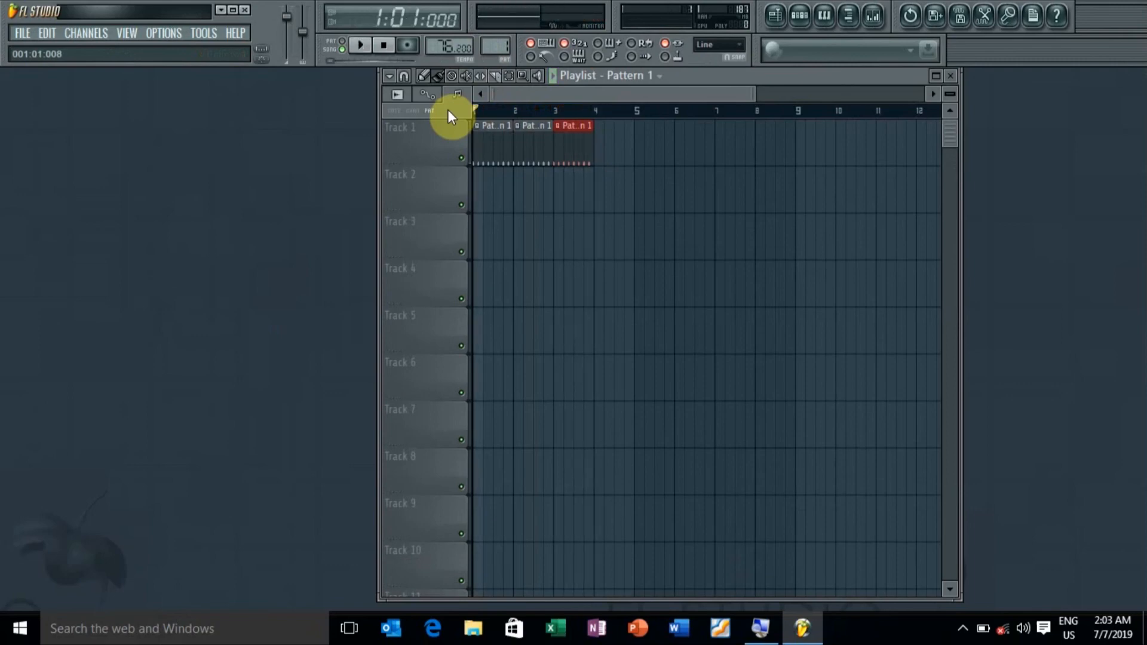